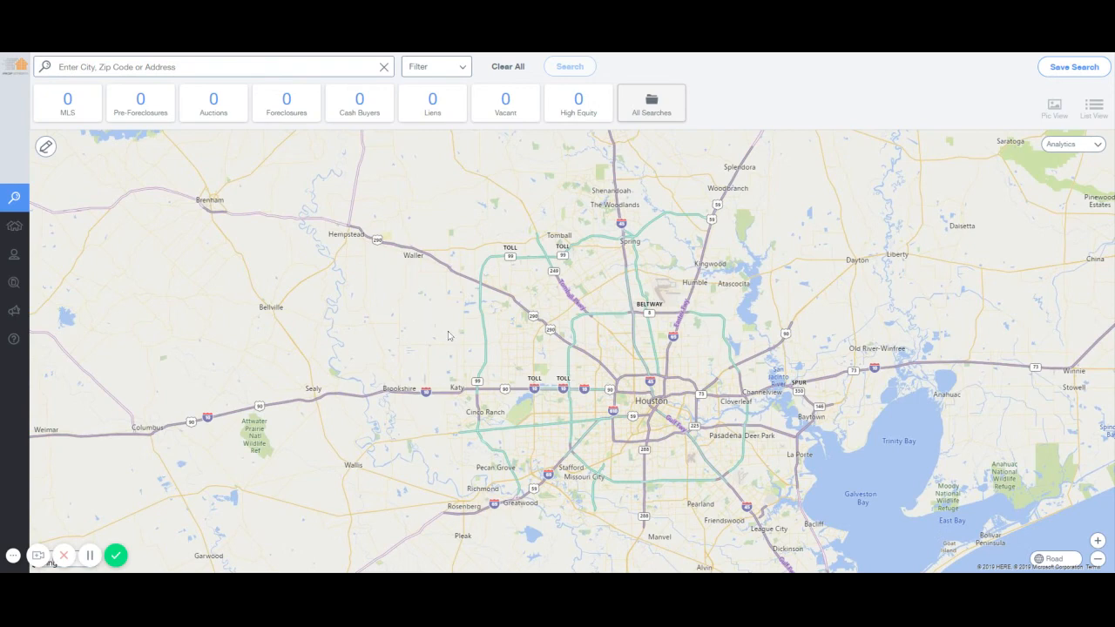
Search for properties in San Diego County, CA from the recent searches.
{"action": "left_click_drag", "start_coordinate": [449, 338], "coordinate": [363, 271]}
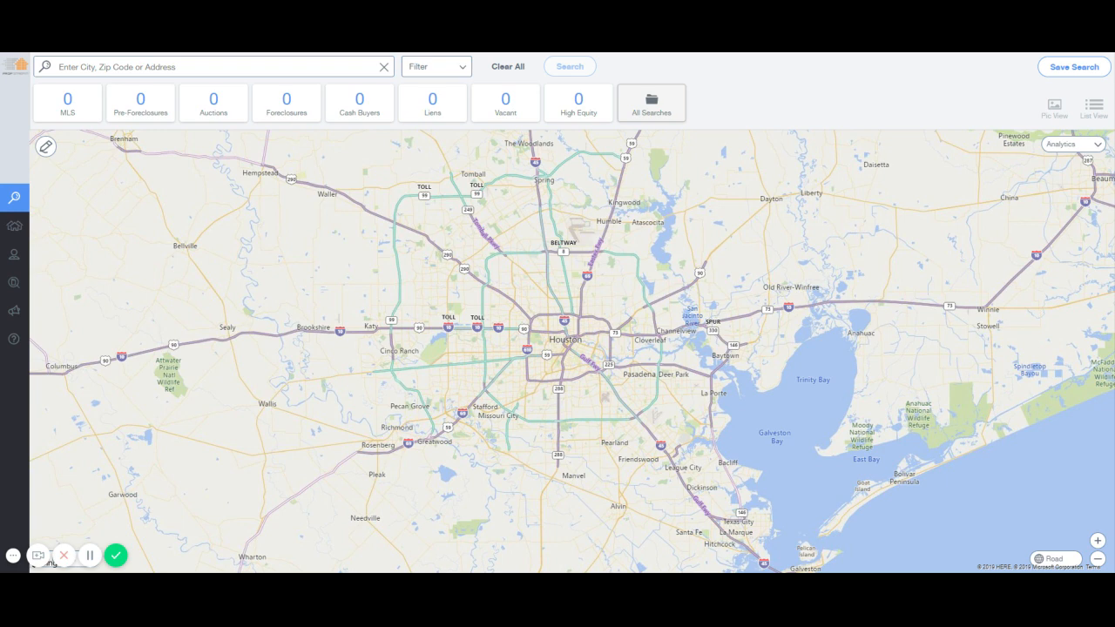
{"action": "left_click", "coordinate": [209, 67]}
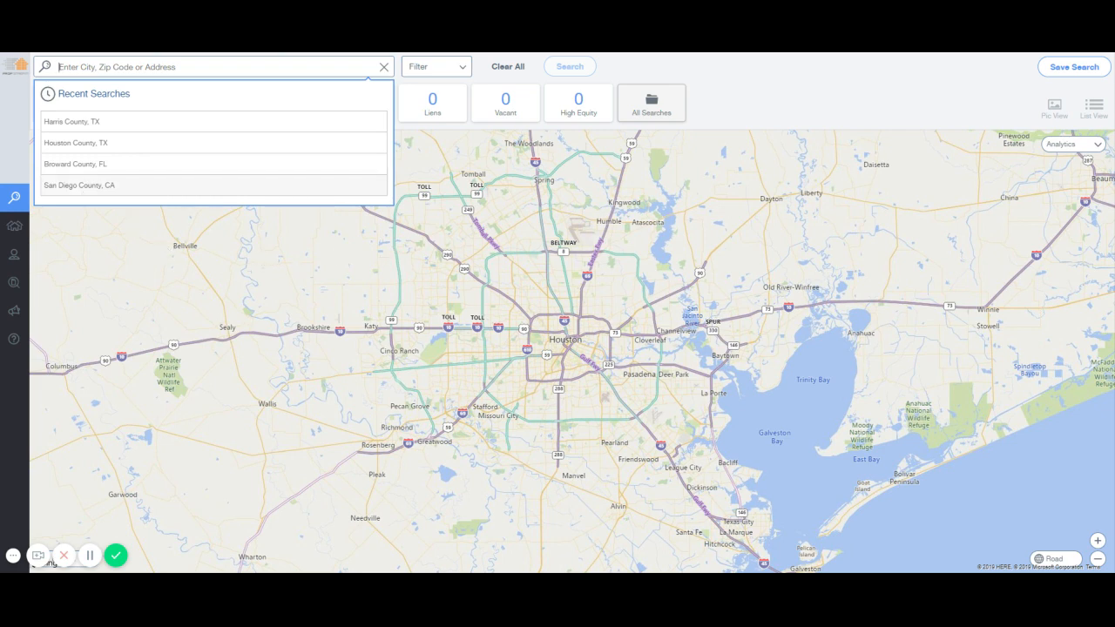
{"action": "left_click", "coordinate": [85, 184]}
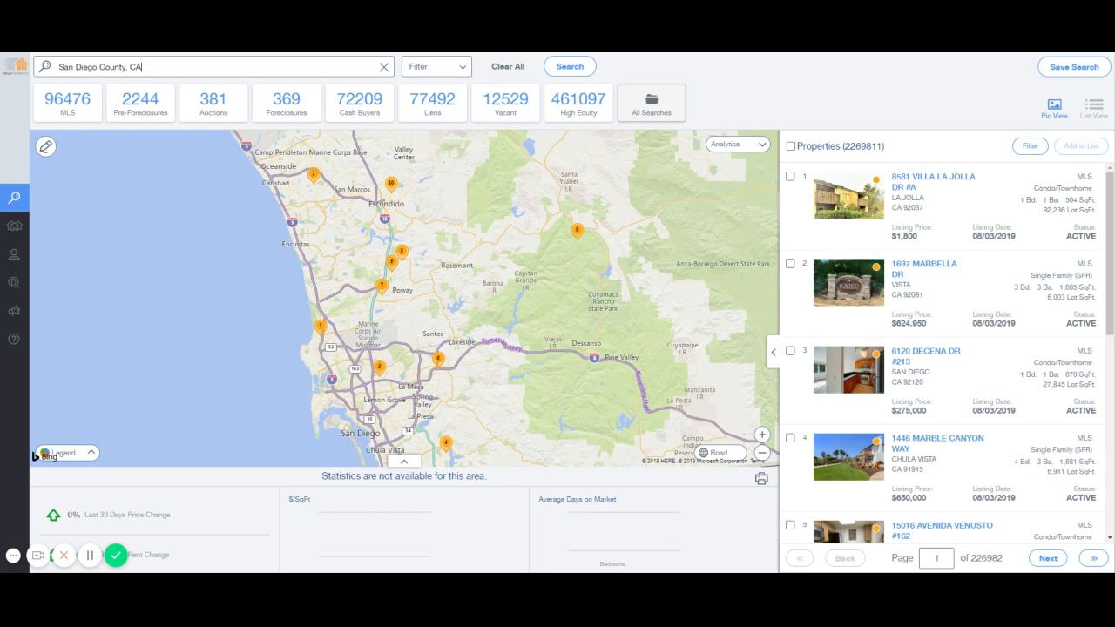
Filter the search to owner-occupied properties of type Single Family and Condo/Townhouse.
{"action": "left_click", "coordinate": [438, 75]}
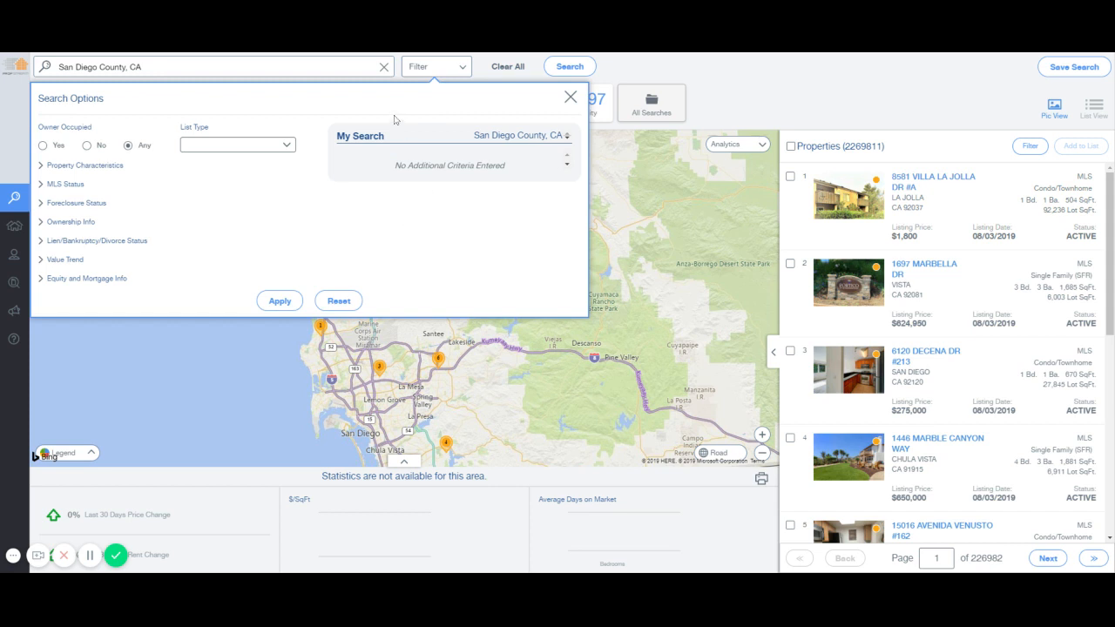
{"action": "left_click", "coordinate": [45, 149]}
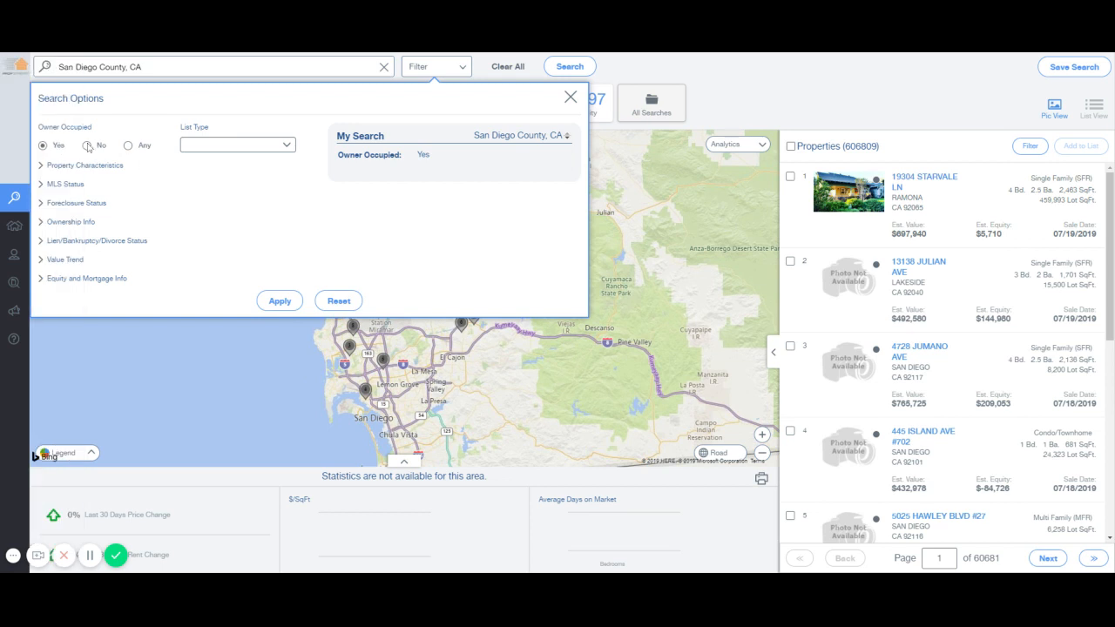
{"action": "left_click", "coordinate": [101, 166]}
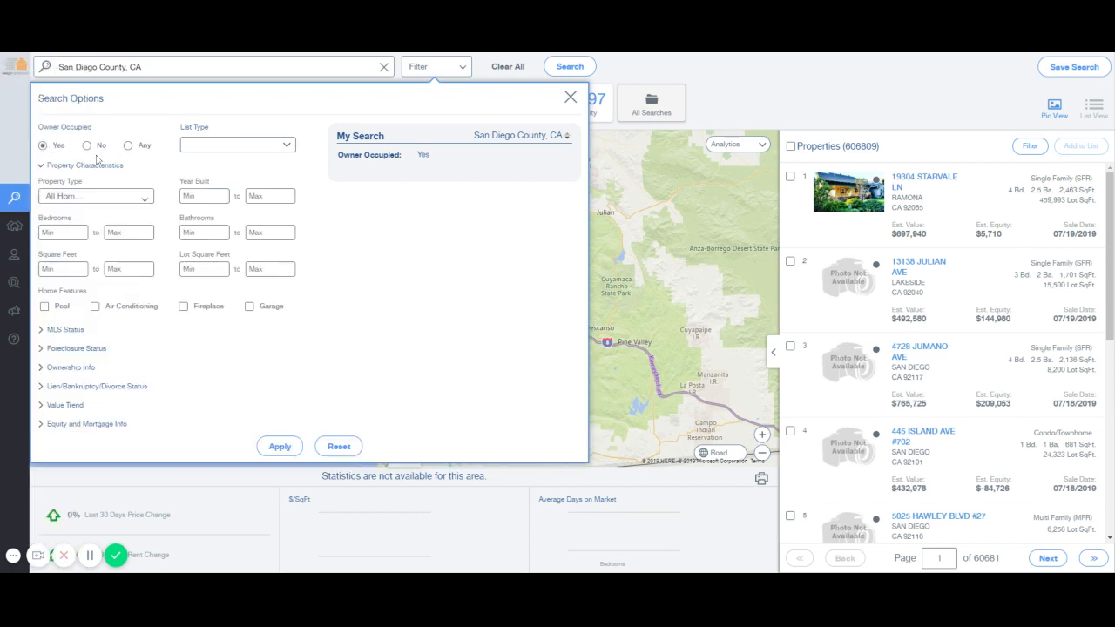
{"action": "left_click", "coordinate": [109, 198]}
{"action": "left_click", "coordinate": [76, 218]}
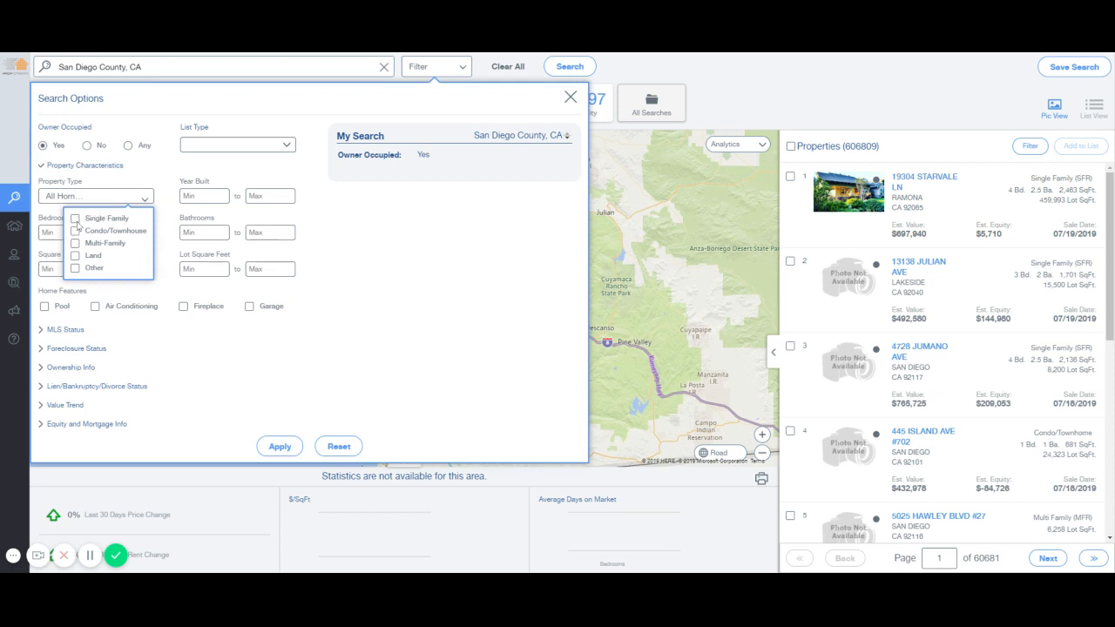
{"action": "left_click", "coordinate": [75, 231]}
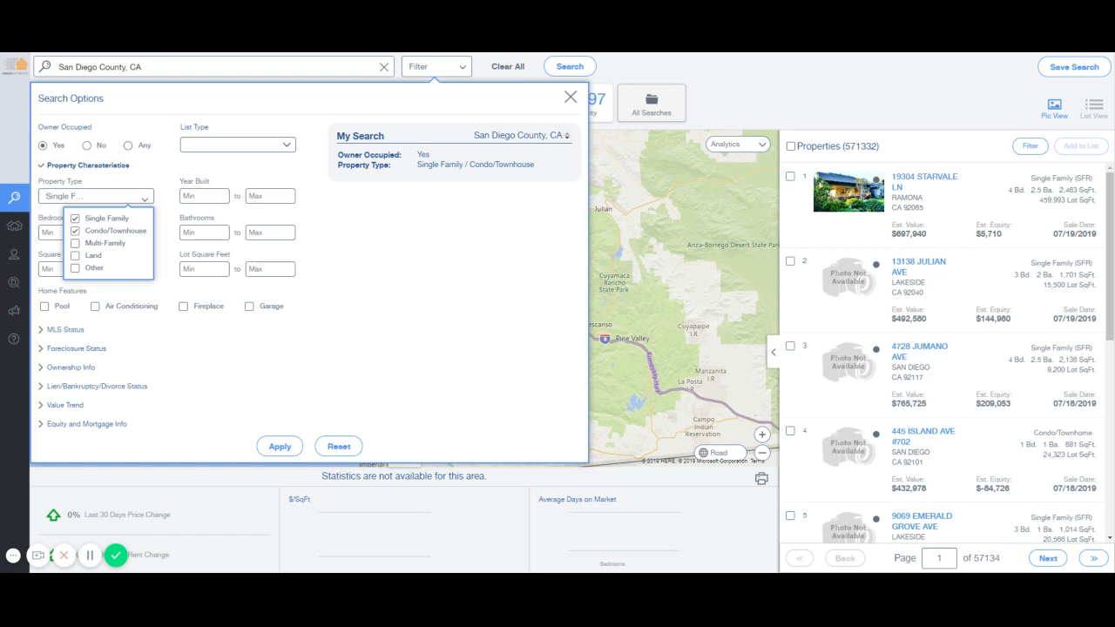
{"action": "left_click", "coordinate": [342, 238]}
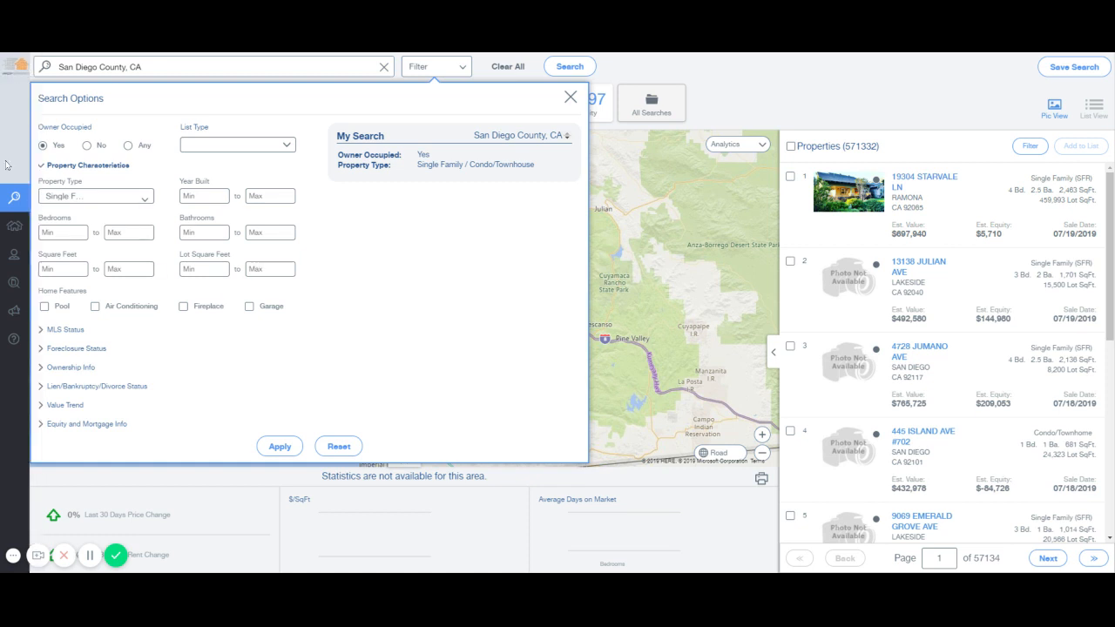
{"action": "left_click", "coordinate": [88, 167]}
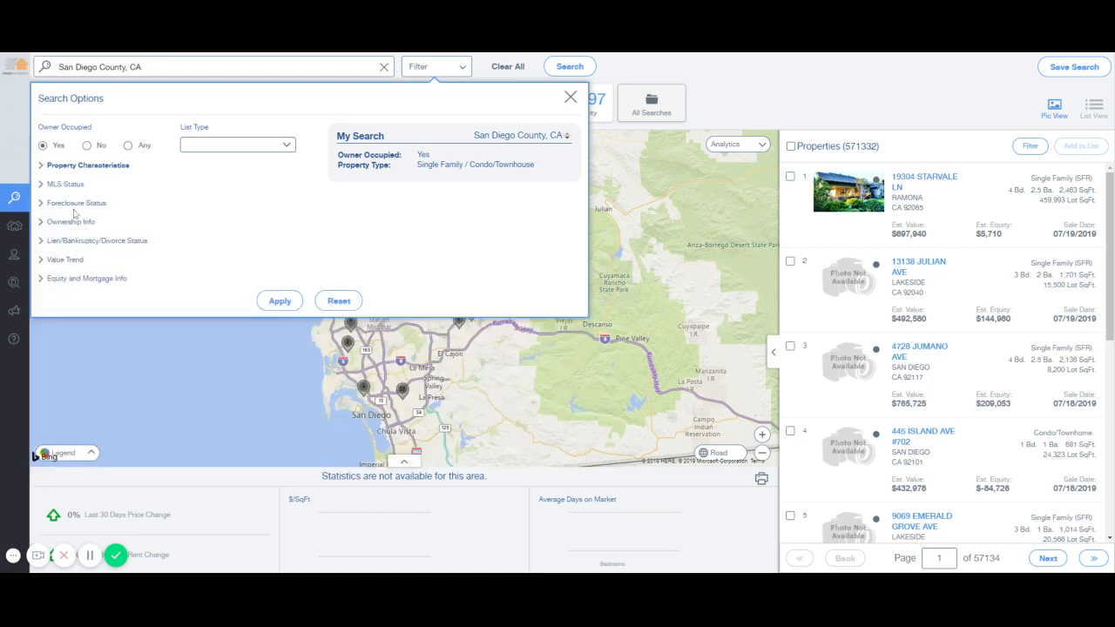
Set the On Market filter to No and the owner type to Individual.
{"action": "left_click", "coordinate": [66, 184]}
{"action": "left_click", "coordinate": [227, 325]}
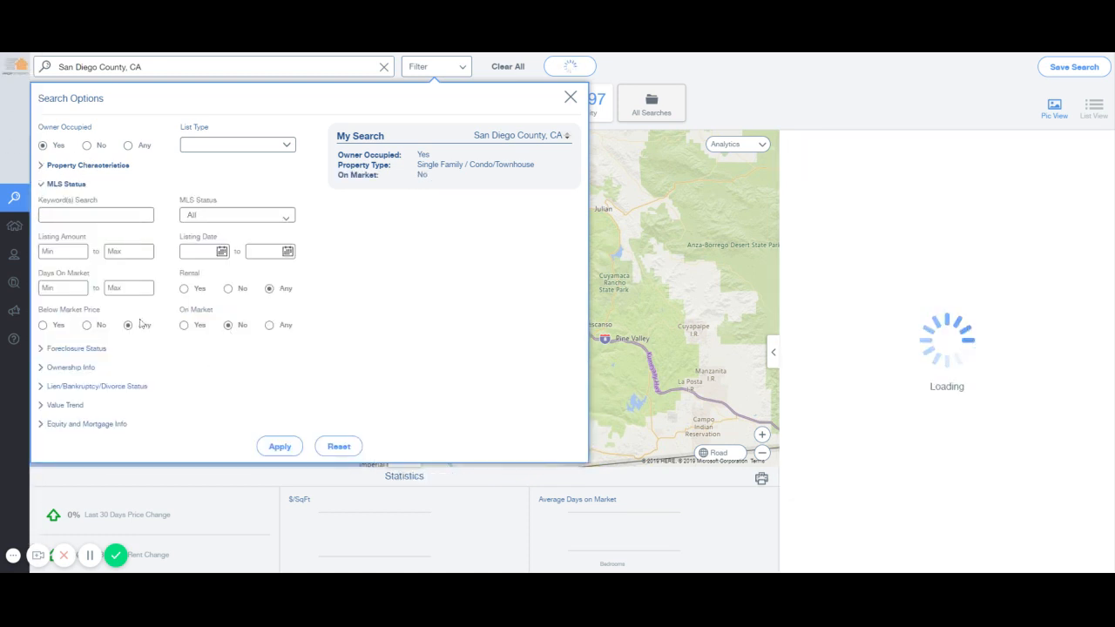
{"action": "left_click", "coordinate": [72, 185]}
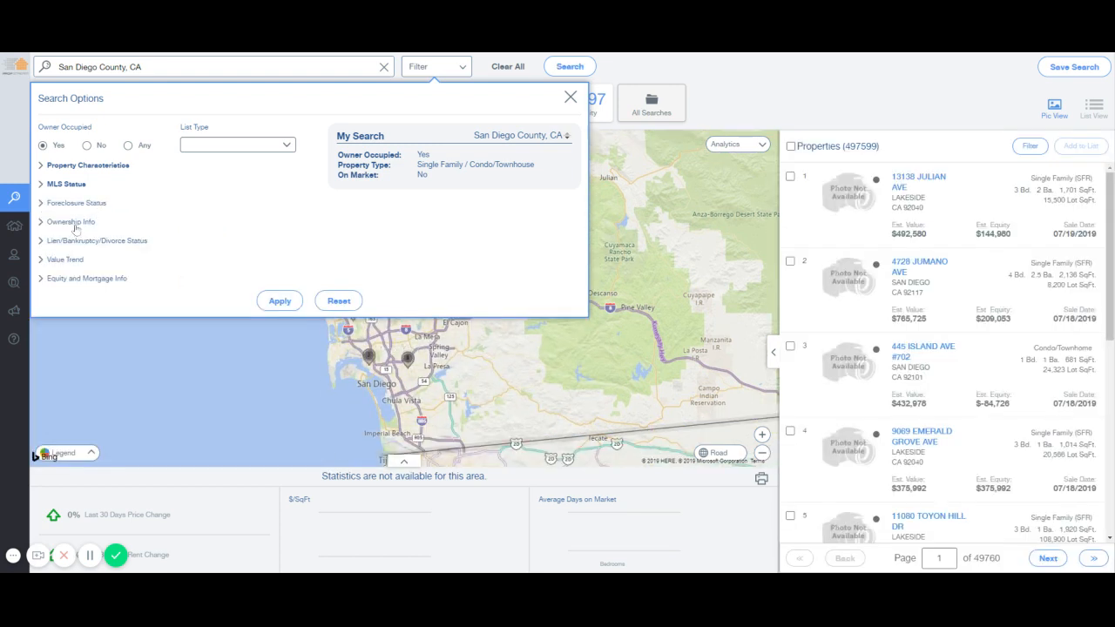
{"action": "left_click", "coordinate": [75, 224]}
{"action": "left_click", "coordinate": [265, 266]}
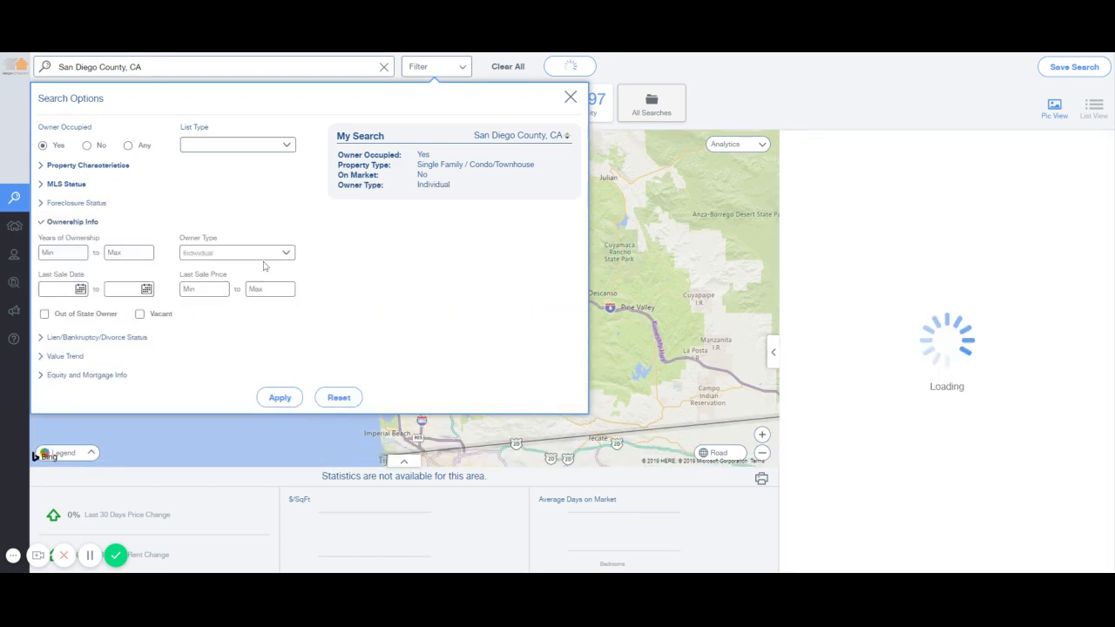
{"action": "left_click", "coordinate": [58, 224]}
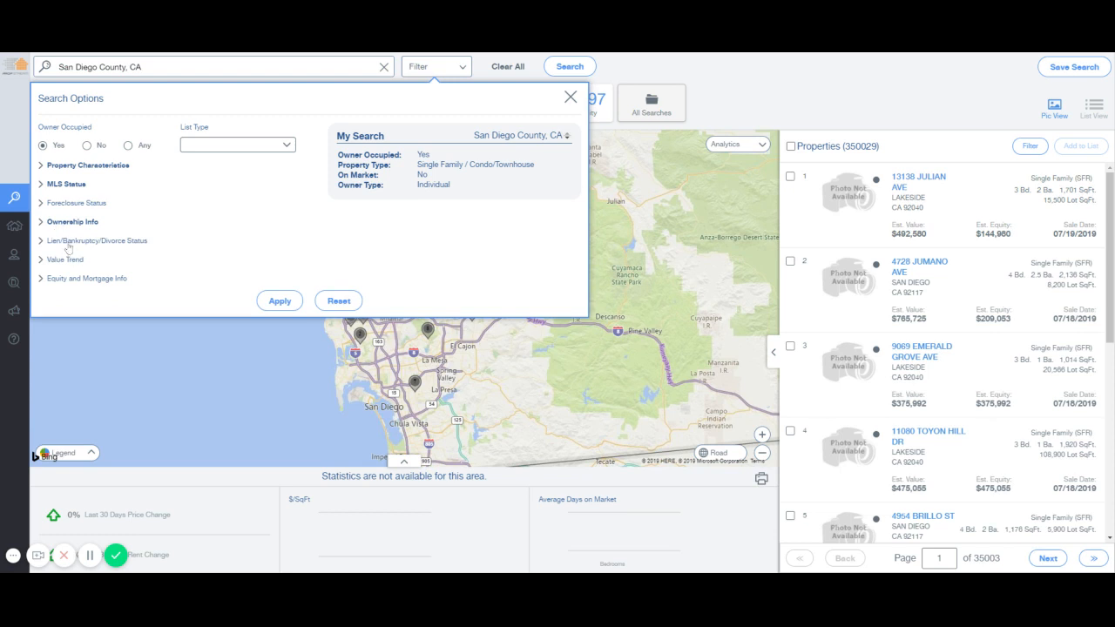
Check the available lien types and limit the search to properties that have a lien of any type.
{"action": "left_click", "coordinate": [70, 241]}
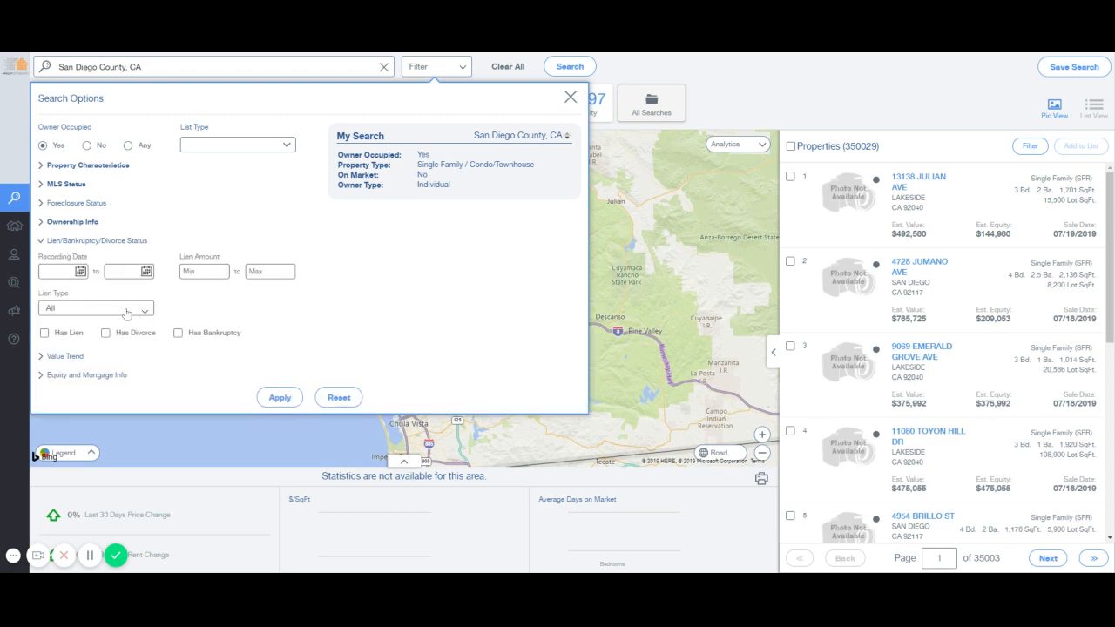
{"action": "left_click", "coordinate": [45, 333]}
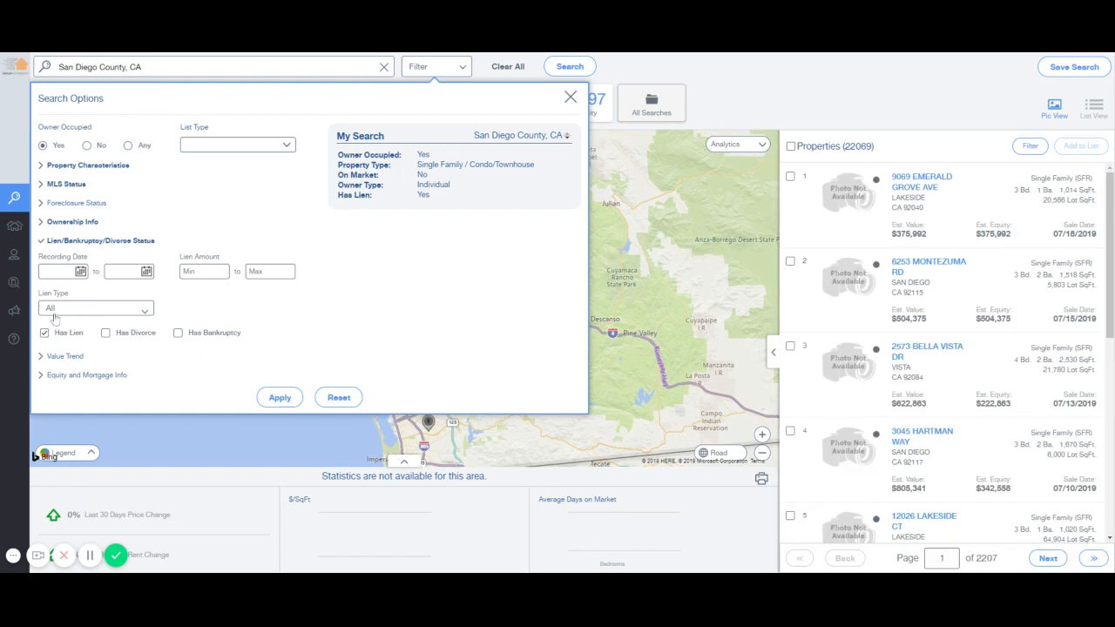
{"action": "left_click", "coordinate": [46, 333]}
{"action": "left_click", "coordinate": [79, 311]}
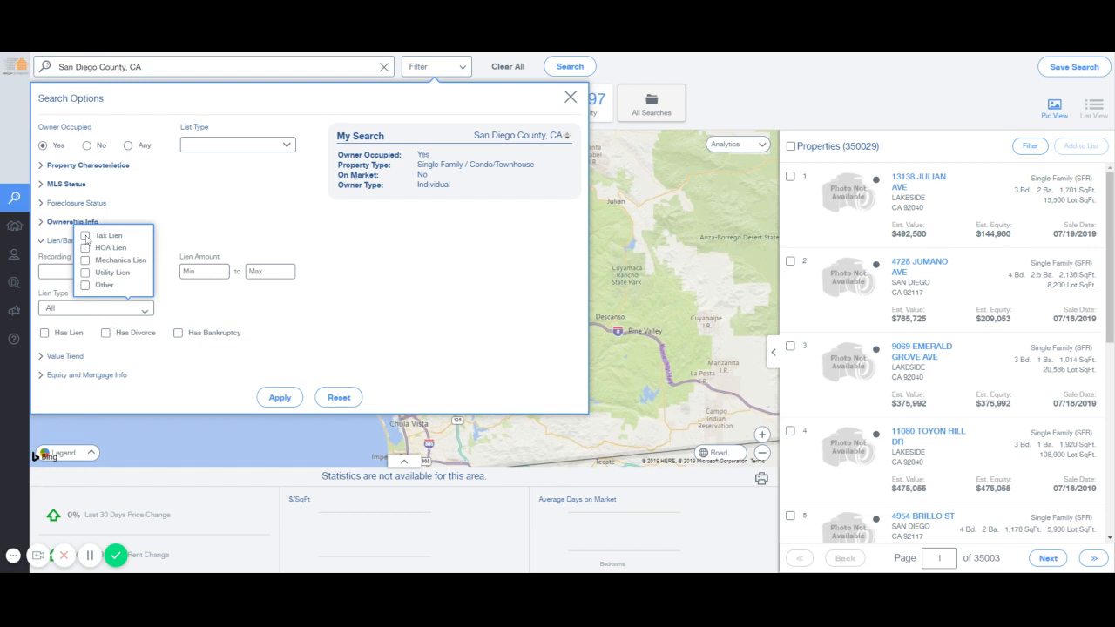
{"action": "left_click", "coordinate": [255, 299]}
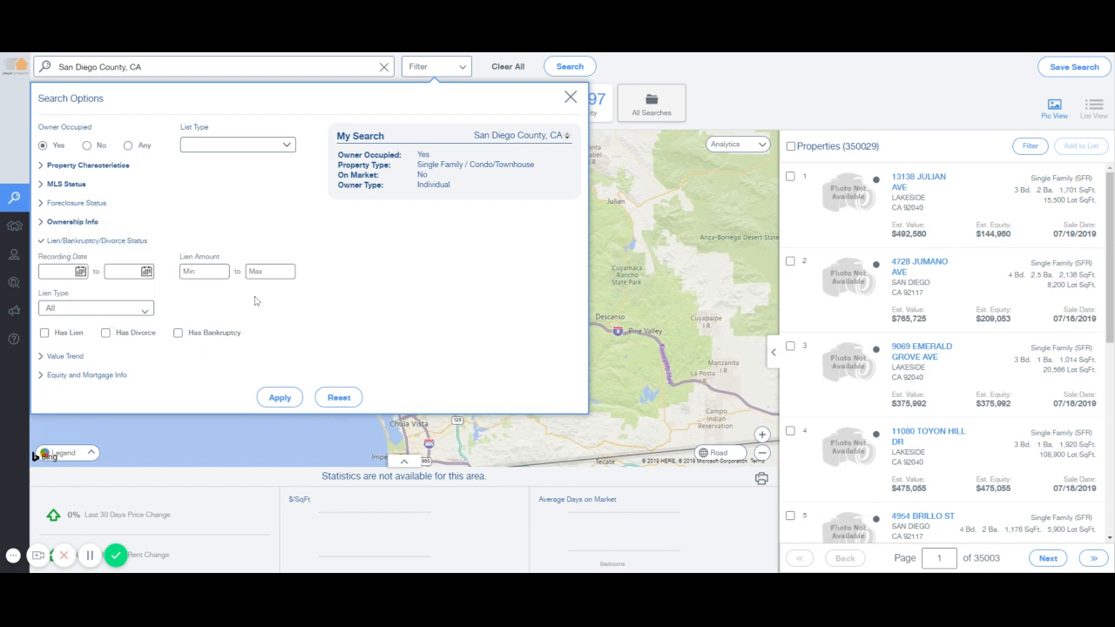
{"action": "left_click", "coordinate": [44, 333]}
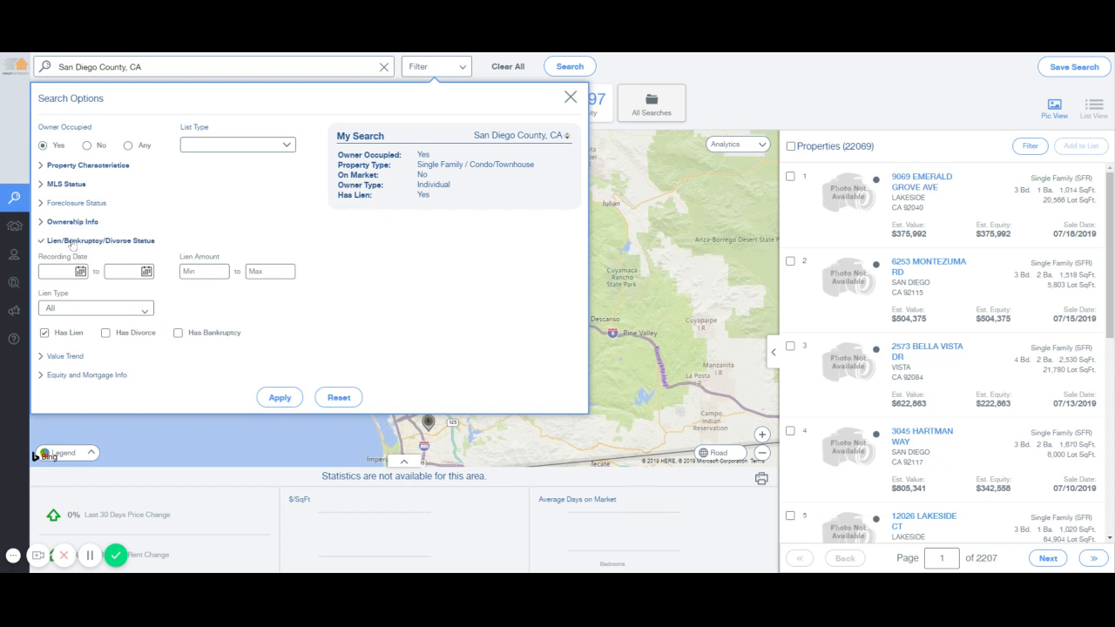
{"action": "left_click", "coordinate": [104, 310]}
{"action": "left_click_drag", "start_coordinate": [845, 148], "coordinate": [879, 159]}
{"action": "left_click", "coordinate": [452, 71]}
{"action": "left_click", "coordinate": [118, 375]}
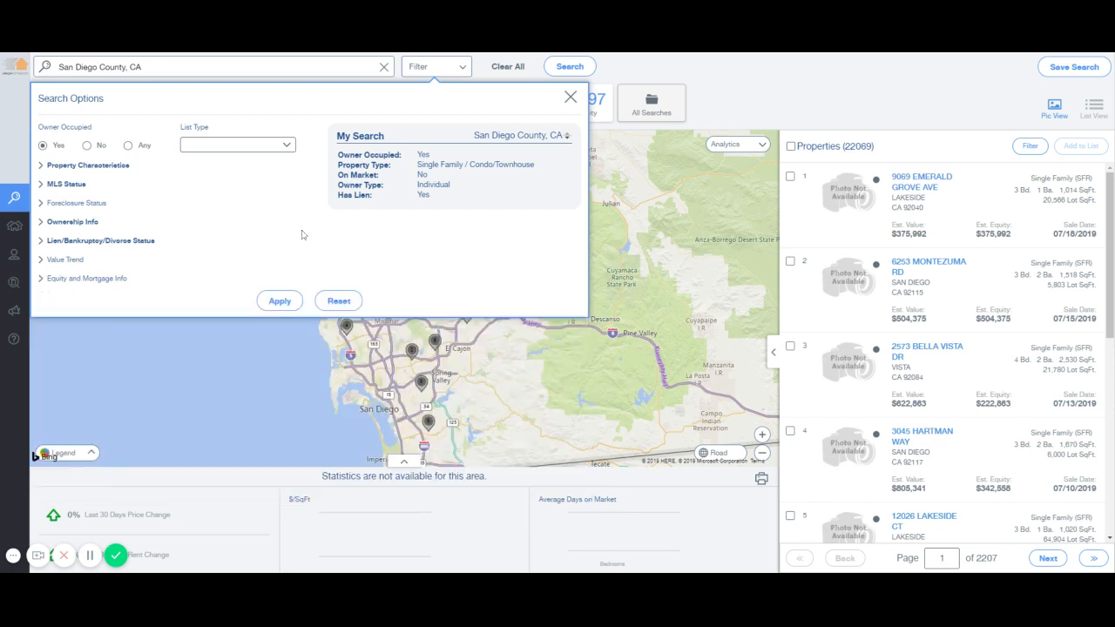
Try minimum lien amounts of $2,000 and $8,000 in the lien filter.
{"action": "left_click", "coordinate": [83, 242]}
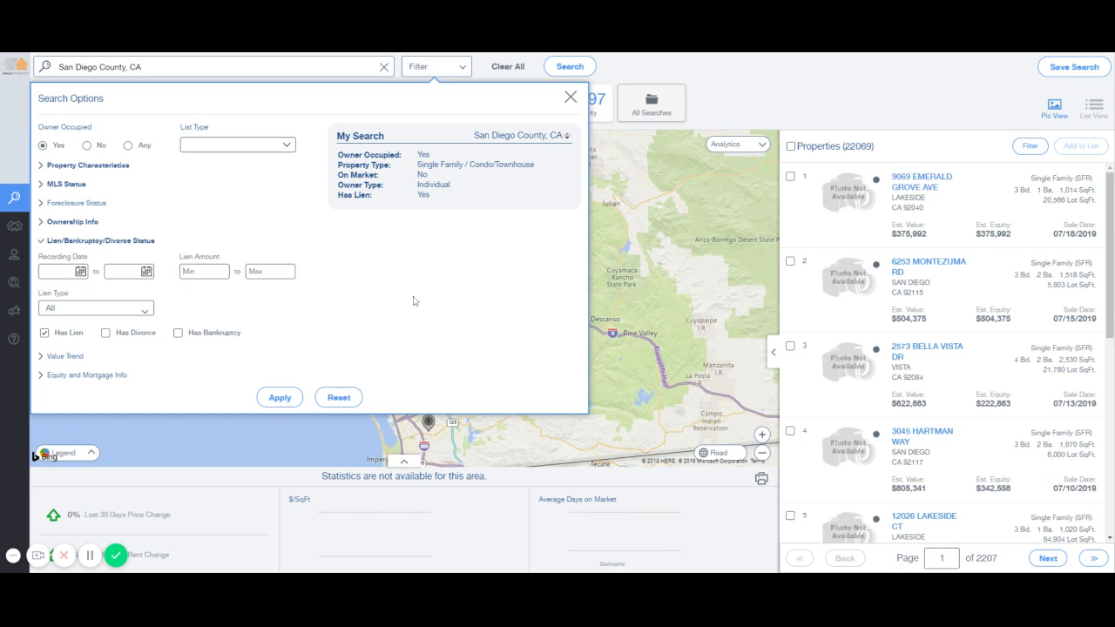
{"action": "type", "text": "2000"}
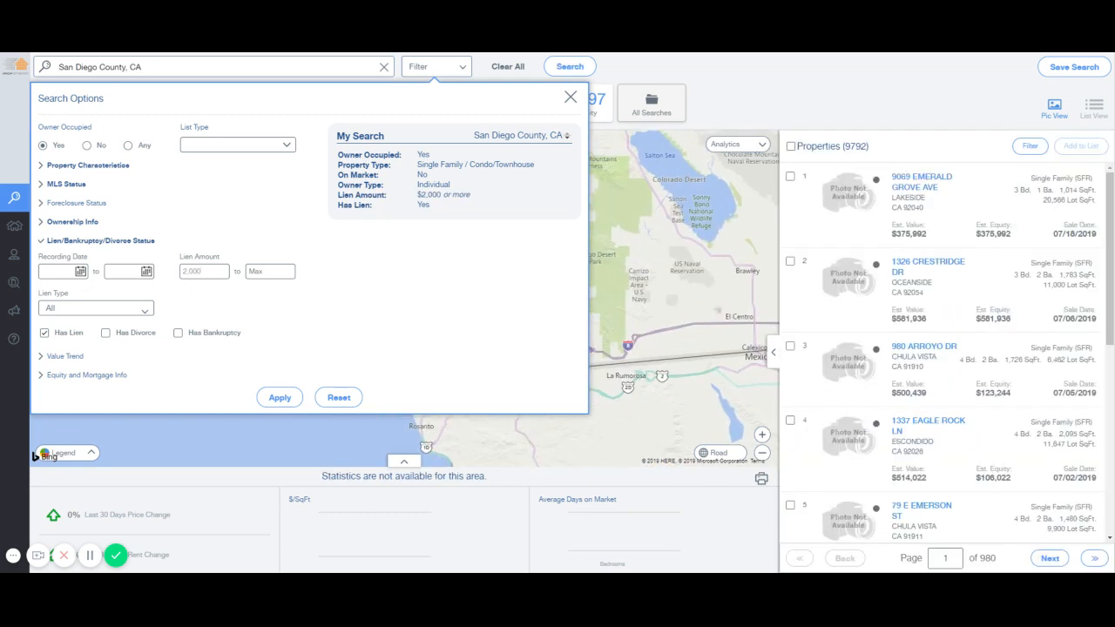
{"action": "key", "text": "BackSpace"}
{"action": "key", "text": "BackSpace"}
{"action": "key", "text": "BackSpace"}
{"action": "key", "text": "BackSpace"}
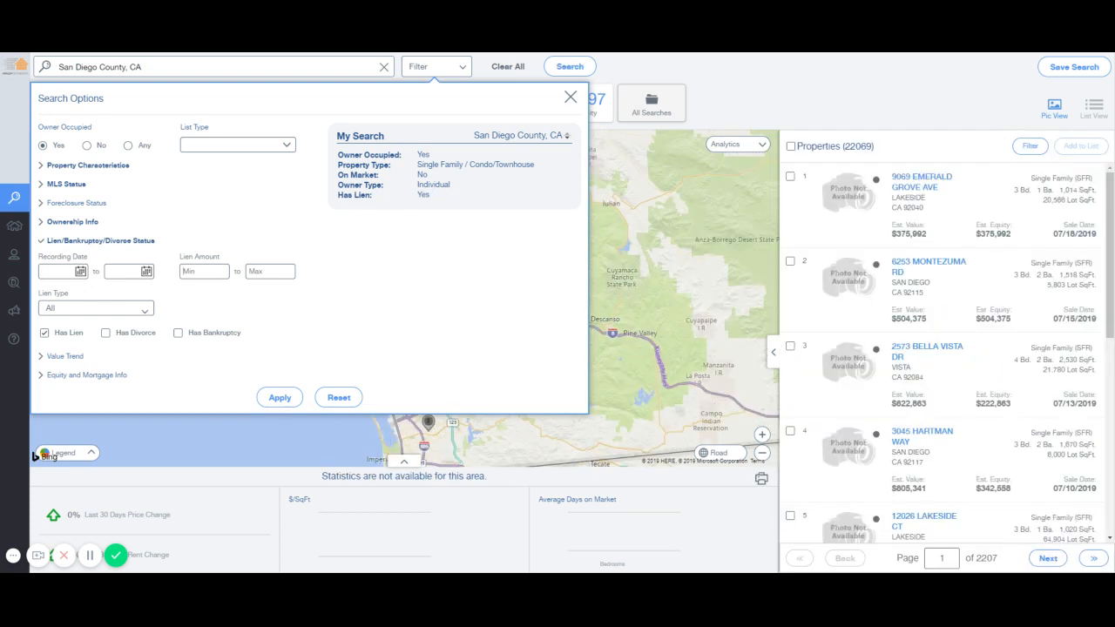
{"action": "type", "text": "8000"}
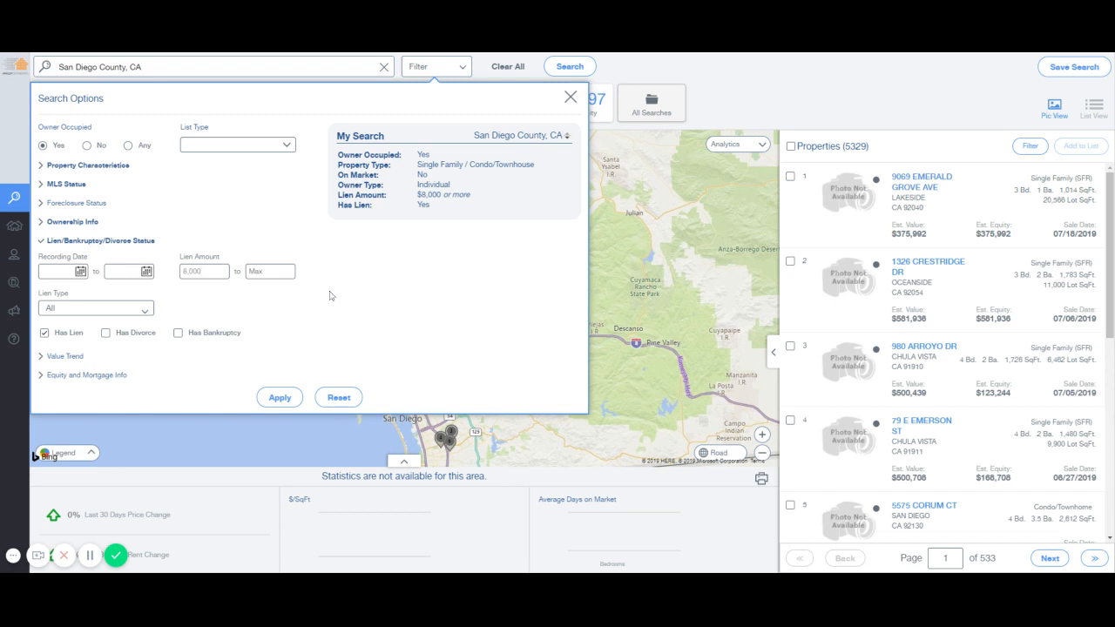
Try a minimum lien amount of $12,000 in the lien filter.
{"action": "key", "text": "BackSpace"}
{"action": "key", "text": "BackSpace"}
{"action": "key", "text": "BackSpace"}
{"action": "key", "text": "BackSpace"}
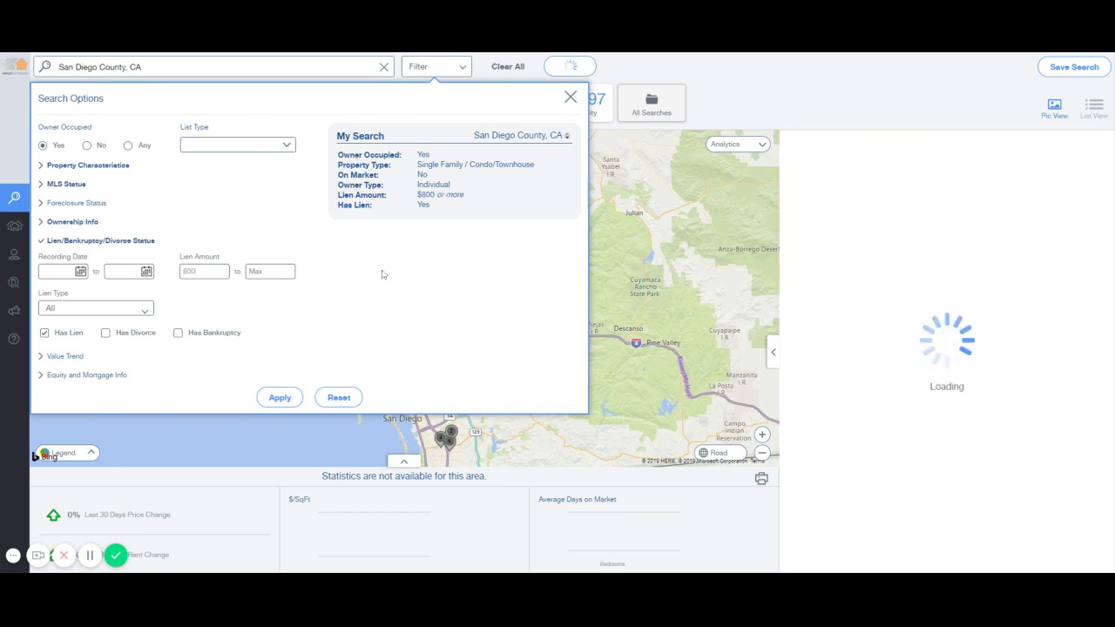
{"action": "type", "text": "12"}
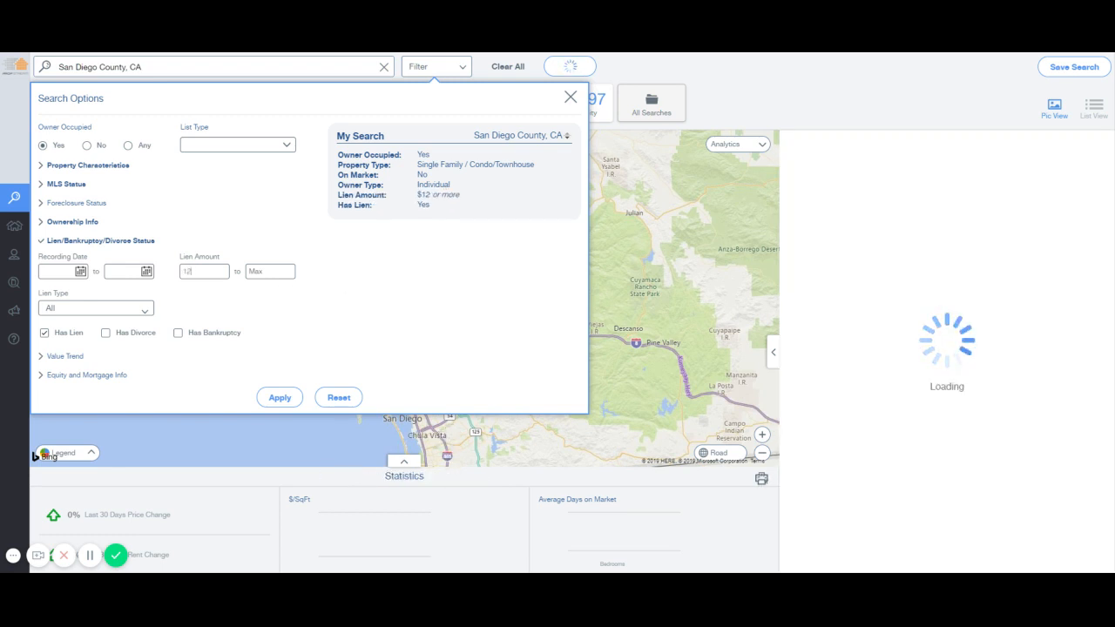
{"action": "type", "text": ",000"}
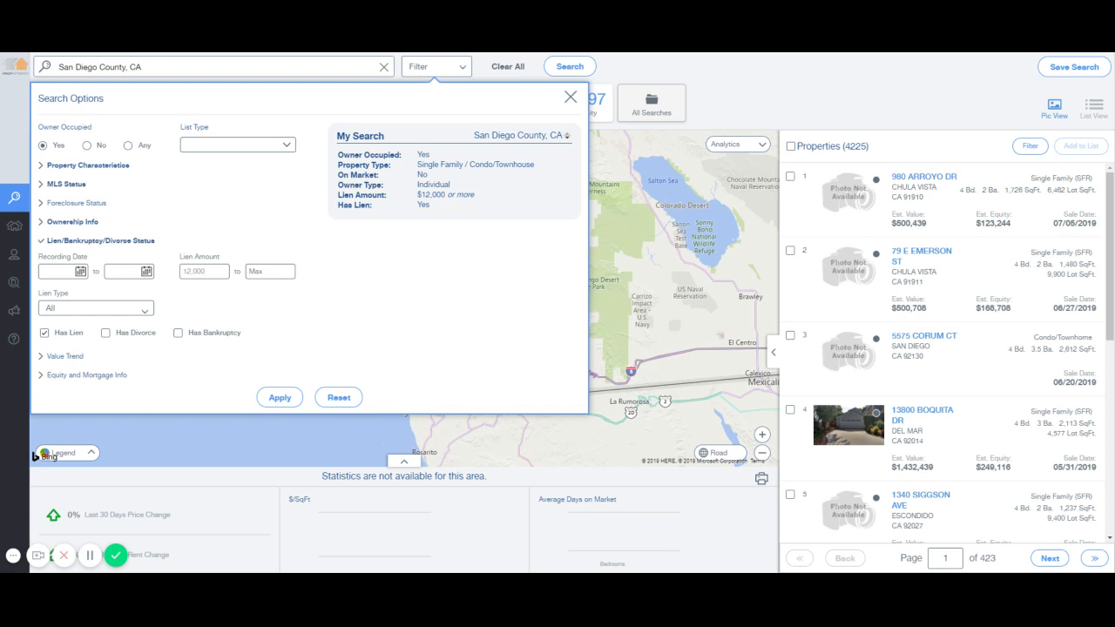
Set the minimum lien amount to $15,000 and close the lien filter section.
{"action": "key", "text": "BackSpace"}
{"action": "key", "text": "BackSpace"}
{"action": "key", "text": "BackSpace"}
{"action": "key", "text": "BackSpace"}
{"action": "key", "text": "BackSpace"}
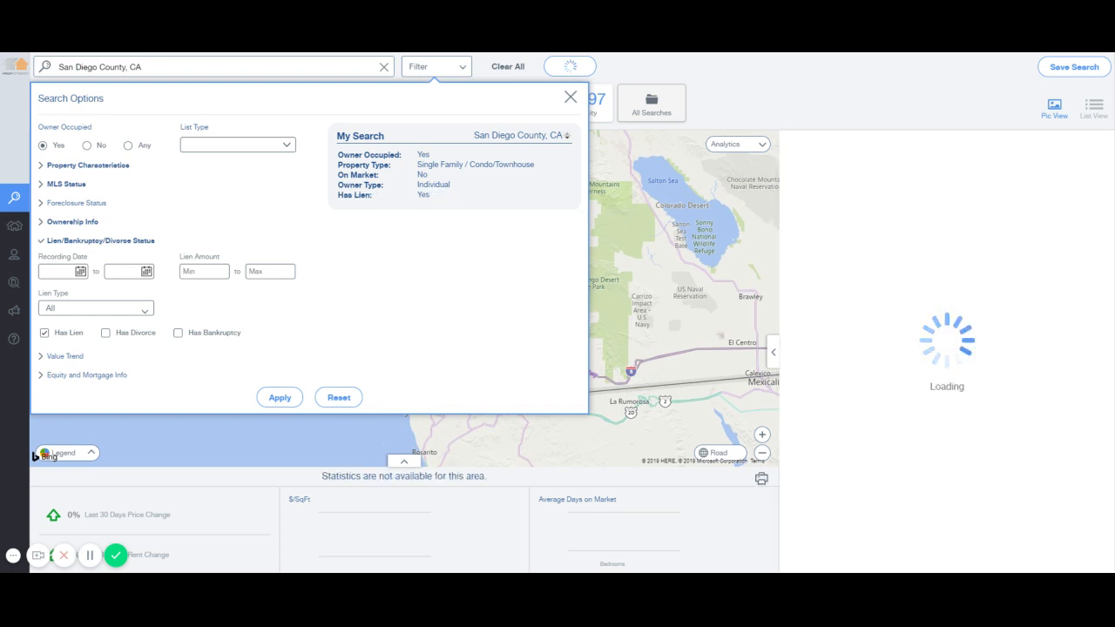
{"action": "type", "text": "15,000"}
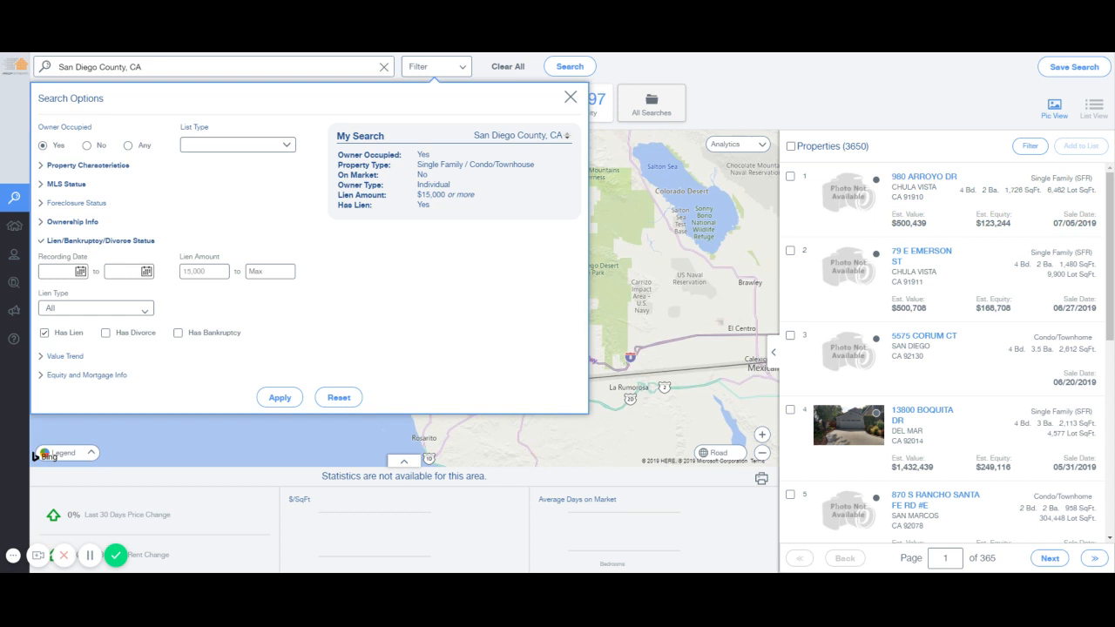
{"action": "left_click", "coordinate": [110, 243]}
Try a minimum estimated equity of 30% in the equity and mortgage filters.
{"action": "left_click", "coordinate": [101, 278]}
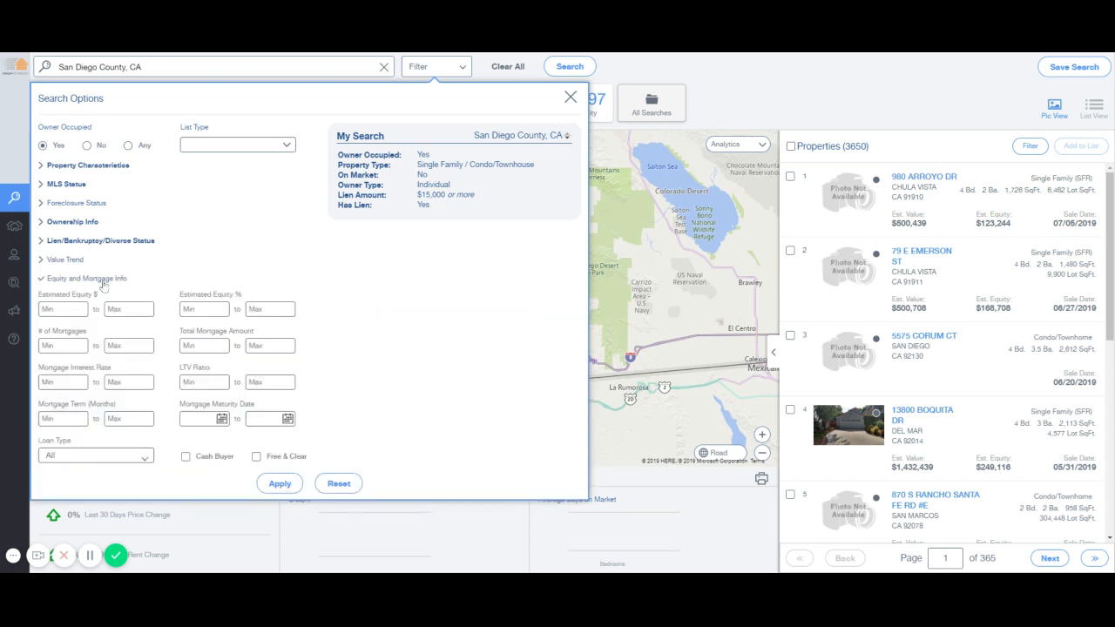
{"action": "left_click", "coordinate": [204, 309]}
{"action": "type", "text": "5"}
{"action": "key", "text": "BackSpace"}
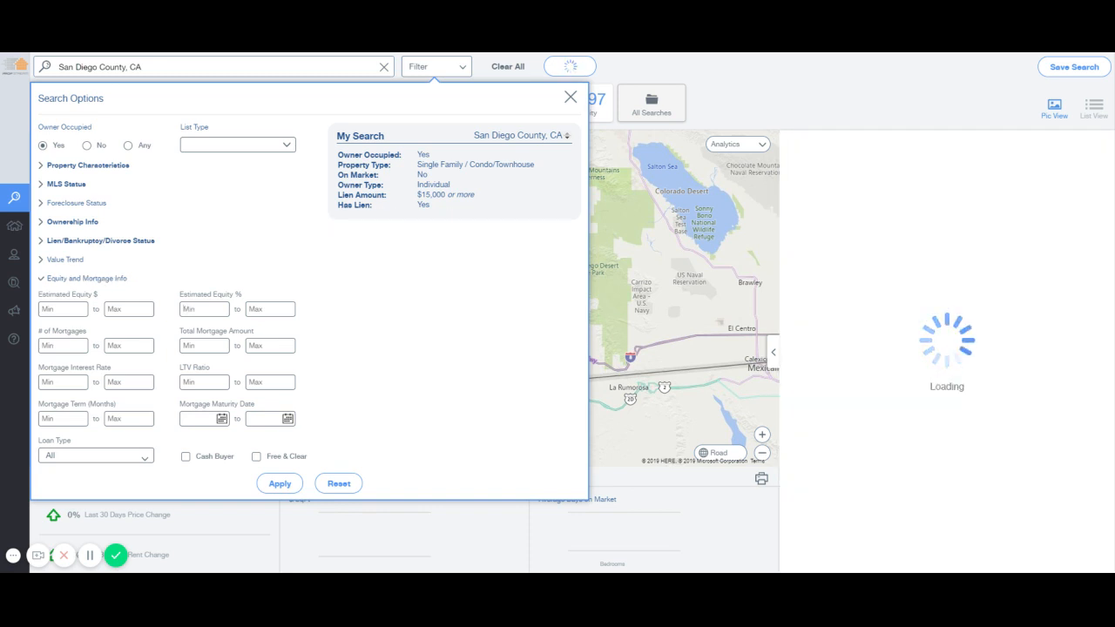
{"action": "type", "text": "30"}
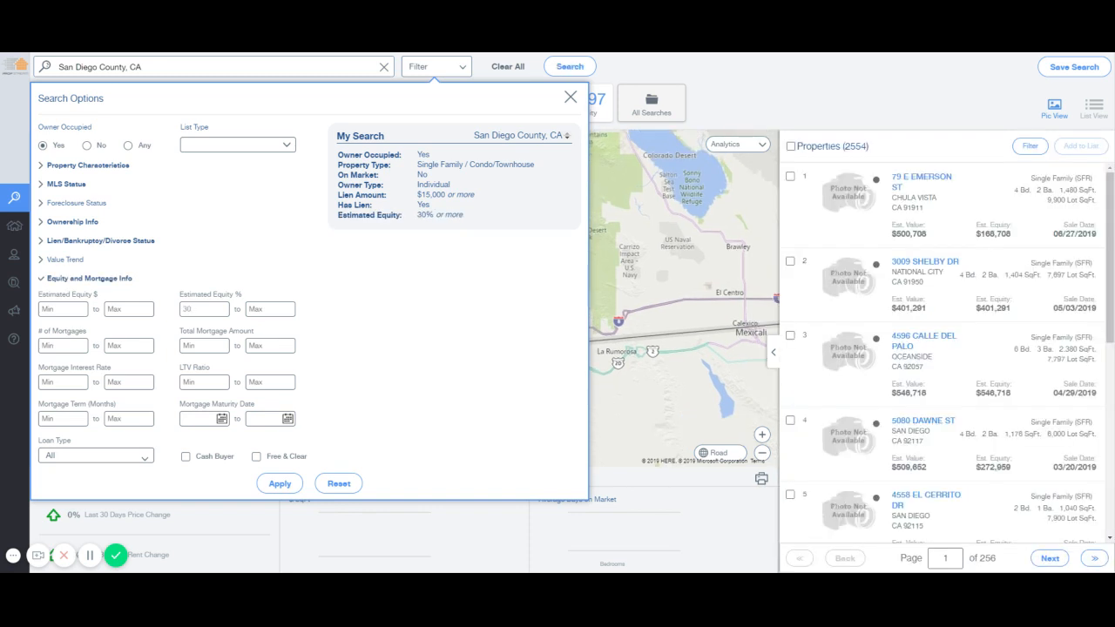
Set the minimum estimated equity to 50% and recheck the lien filter settings.
{"action": "key", "text": "BackSpace"}
{"action": "key", "text": "BackSpace"}
{"action": "type", "text": "50"}
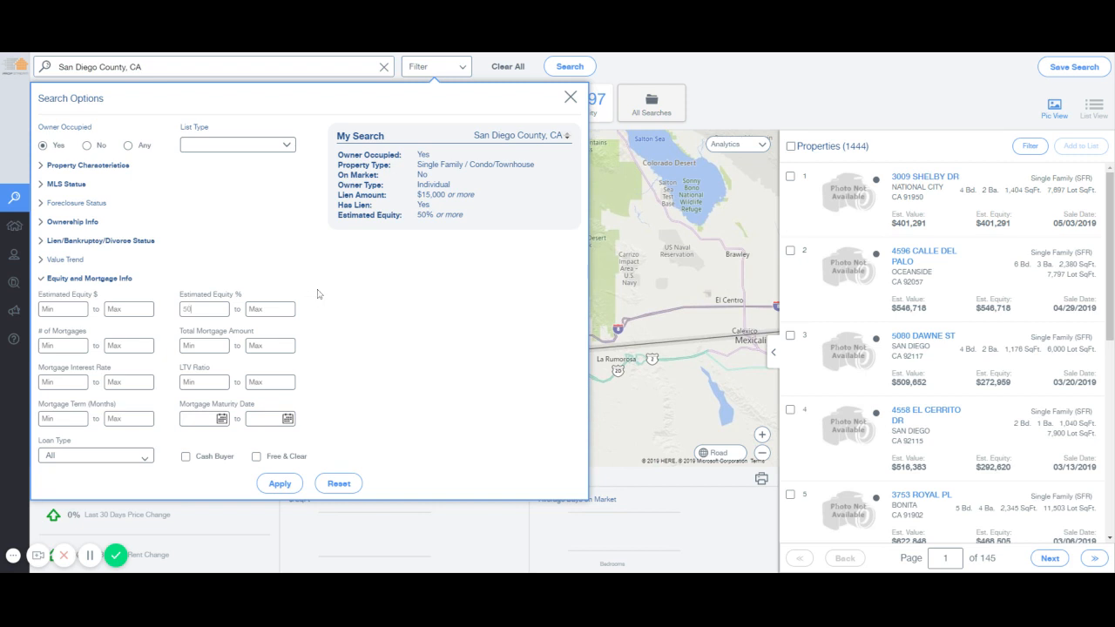
{"action": "left_click", "coordinate": [76, 243]}
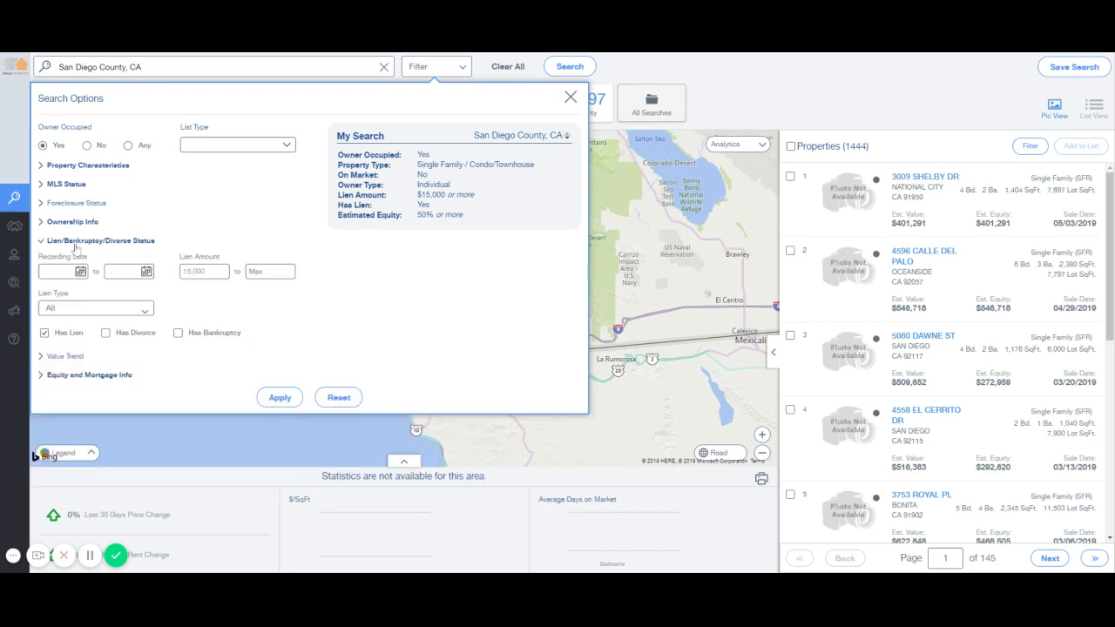
{"action": "left_click", "coordinate": [76, 247]}
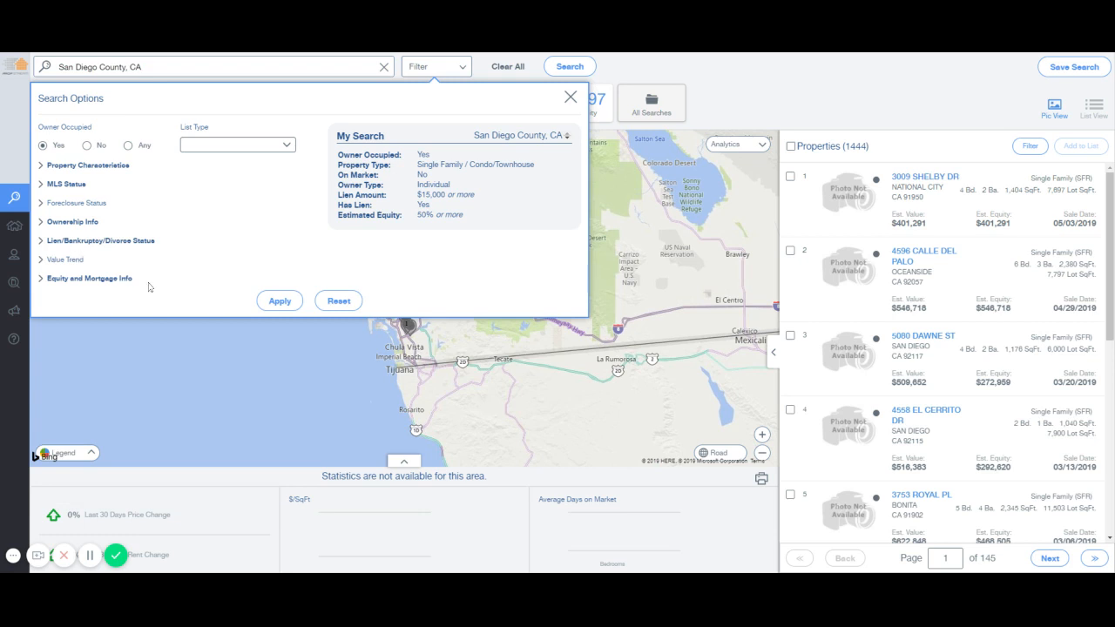
Try a minimum estimated equity of 30% alongside the $15,000 lien criterion.
{"action": "left_click", "coordinate": [88, 279]}
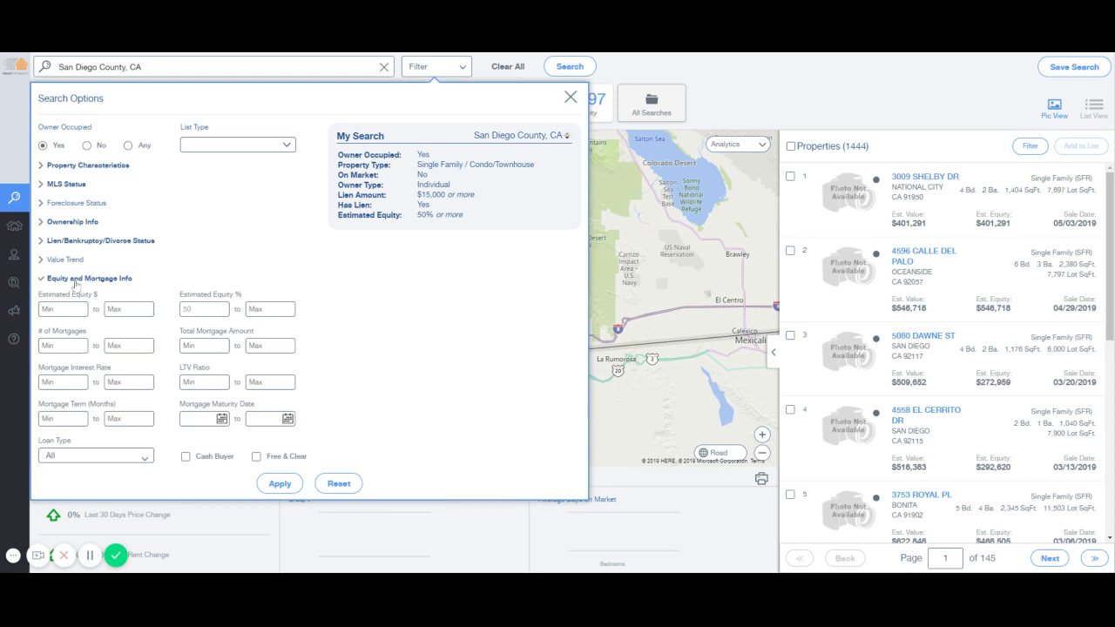
{"action": "left_click_drag", "start_coordinate": [195, 310], "coordinate": [161, 314]}
{"action": "type", "text": "30"}
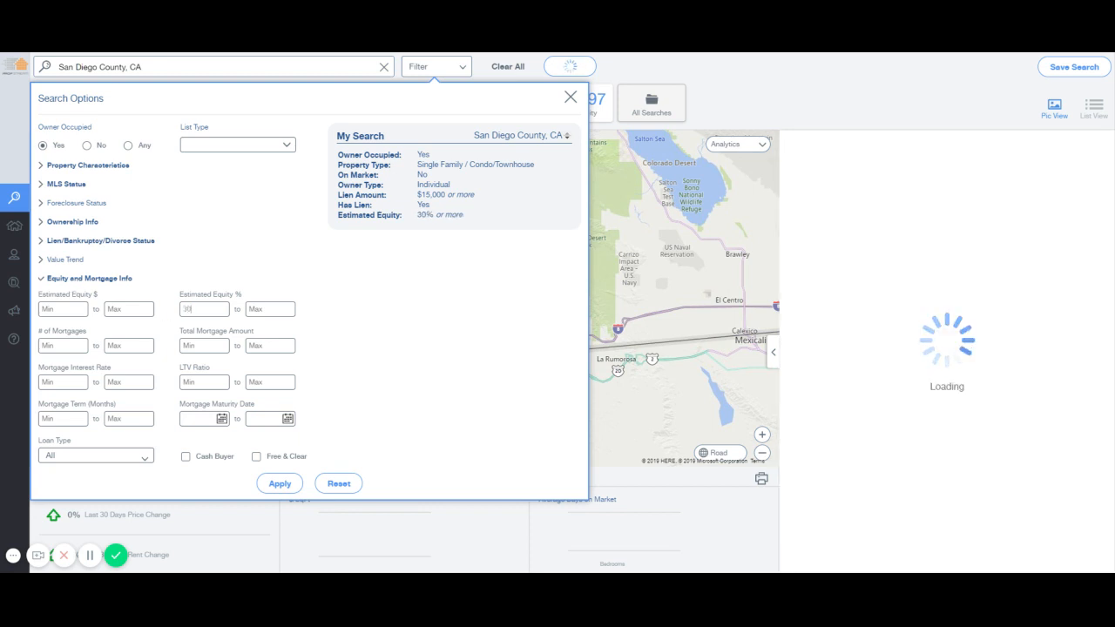
Set the minimum years of ownership to 3 in the ownership filters and collapse that section.
{"action": "left_click", "coordinate": [78, 223]}
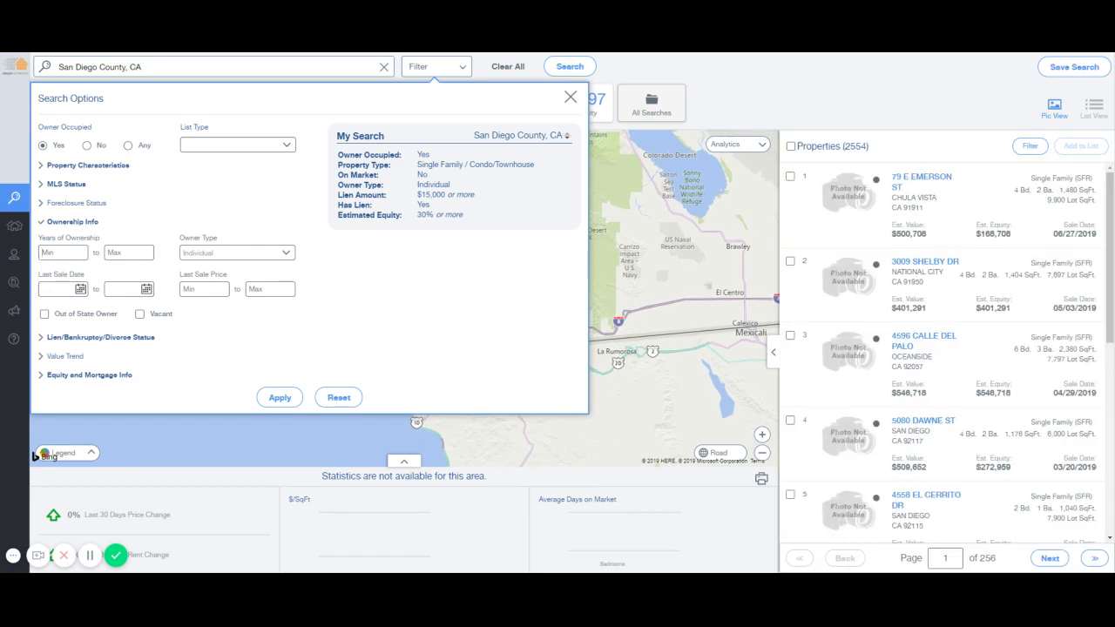
{"action": "left_click", "coordinate": [61, 252]}
{"action": "type", "text": "3"}
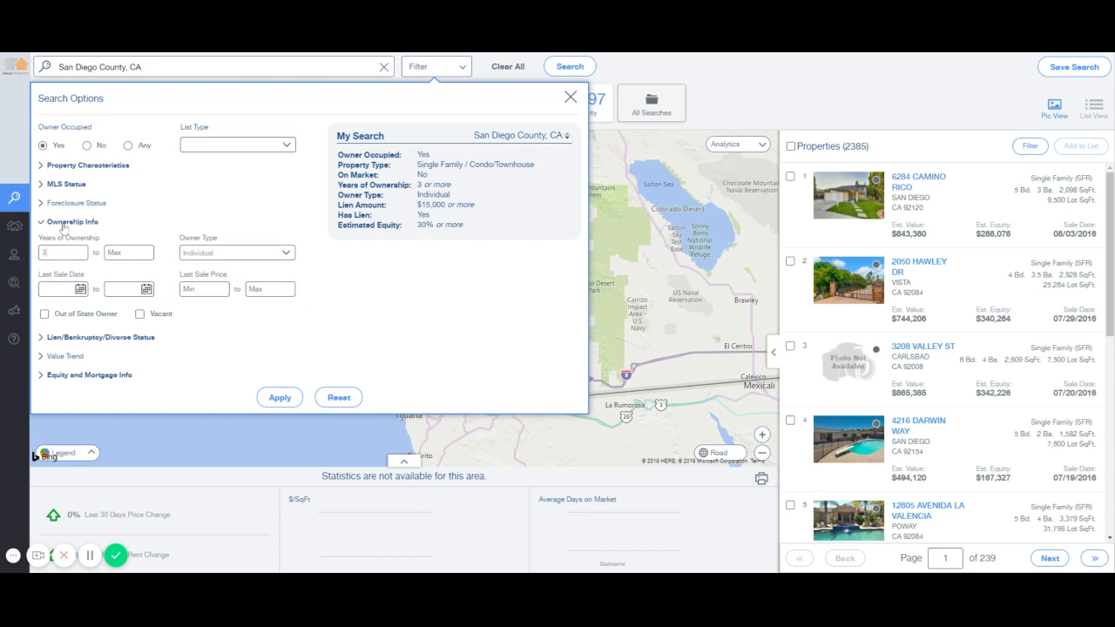
{"action": "left_click", "coordinate": [65, 223]}
{"action": "left_click", "coordinate": [72, 224]}
{"action": "left_click", "coordinate": [66, 222]}
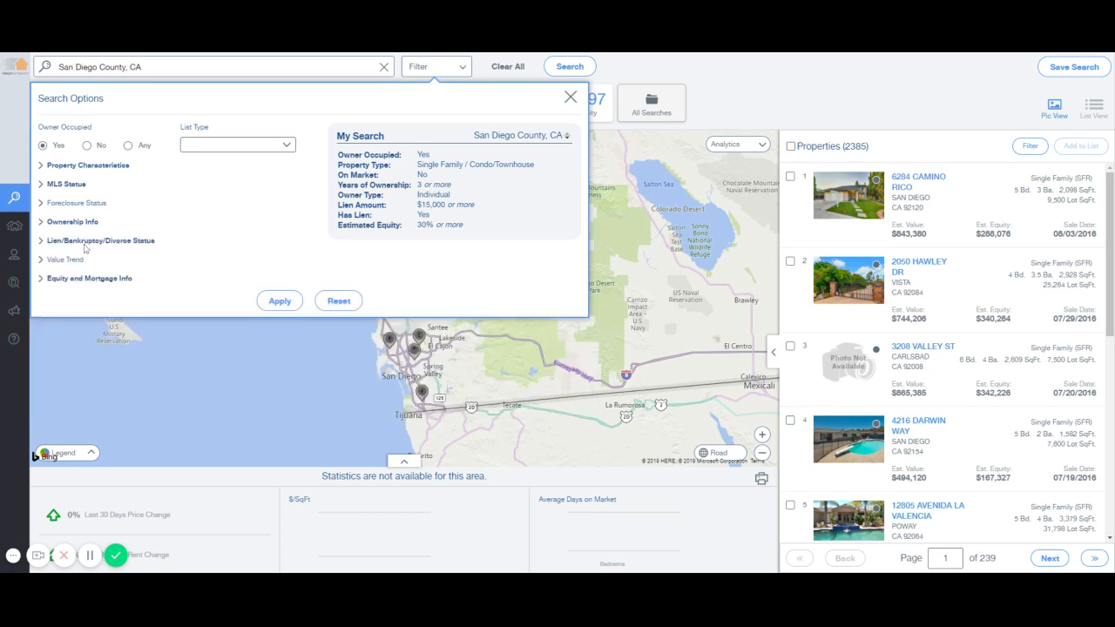
Try a minimum estimated equity of 50% together with the years-of-ownership criterion.
{"action": "left_click", "coordinate": [90, 279]}
{"action": "left_click_drag", "start_coordinate": [194, 309], "coordinate": [177, 312]}
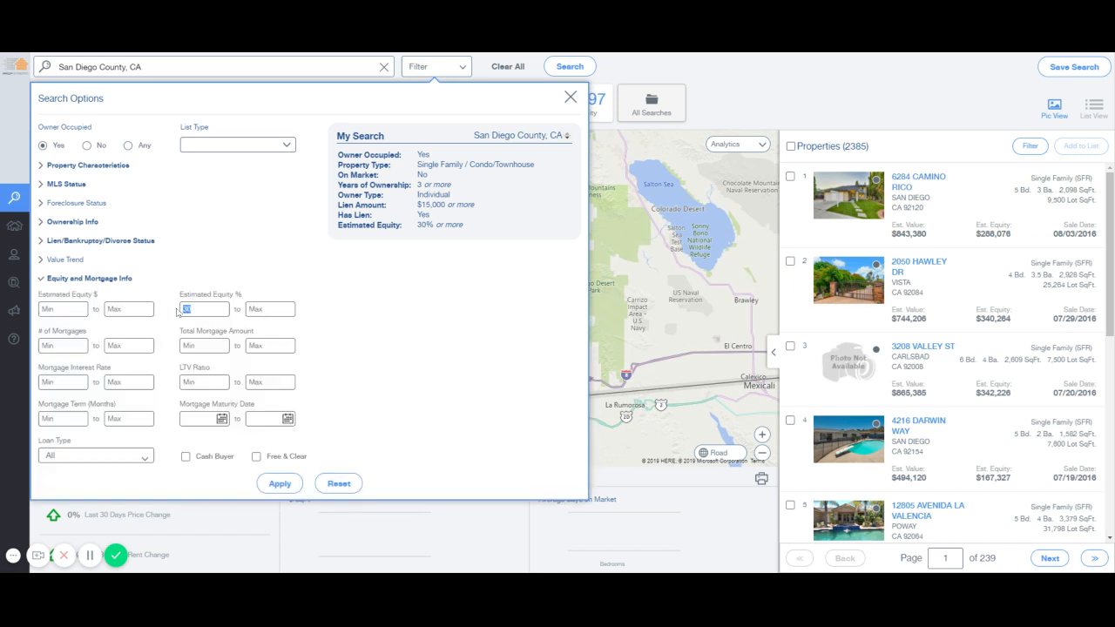
{"action": "type", "text": "50"}
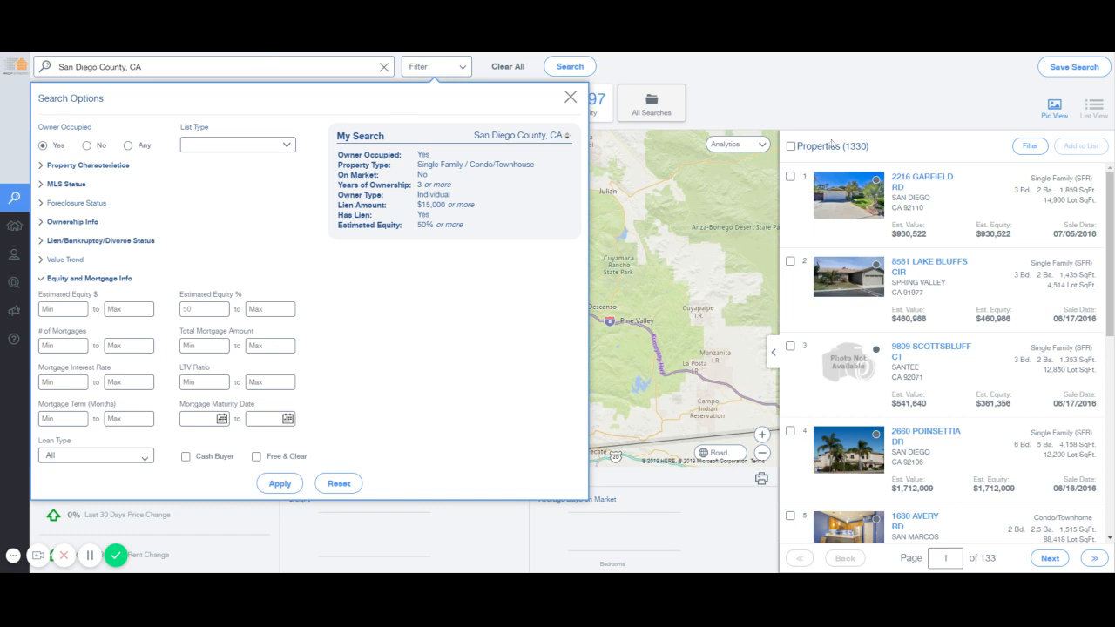
Clear the minimum estimated equity percentage and collapse the equity and mortgage filters.
{"action": "left_click", "coordinate": [81, 280]}
{"action": "left_click", "coordinate": [80, 279]}
{"action": "left_click_drag", "start_coordinate": [197, 310], "coordinate": [167, 309]}
{"action": "key", "text": "BackSpace"}
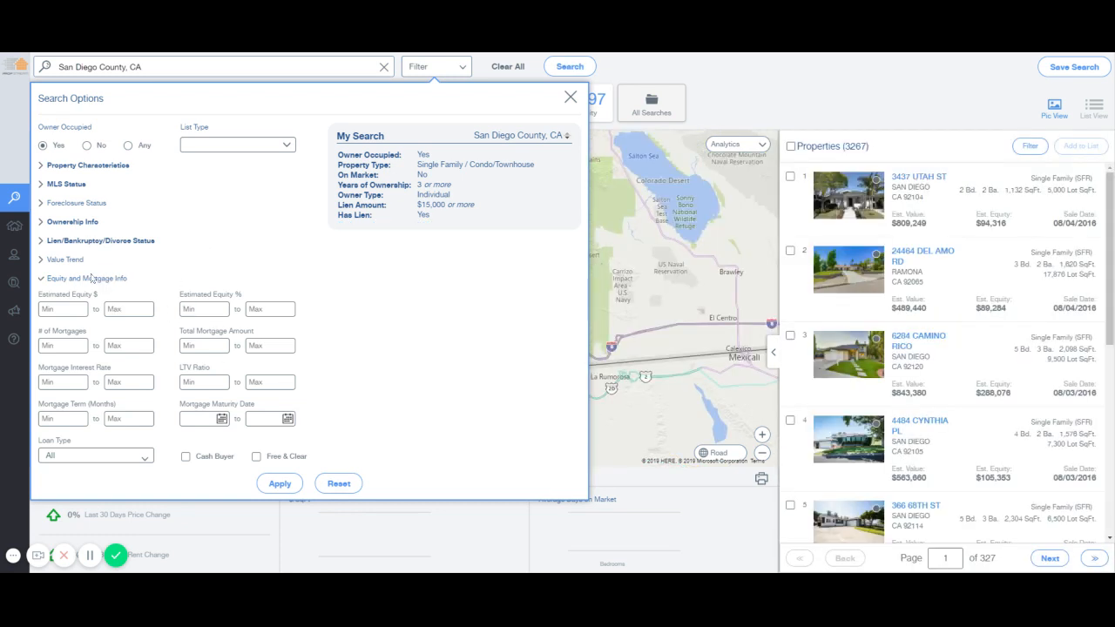
{"action": "left_click", "coordinate": [86, 280]}
Remove the Has Lien criterion and restrict the lien type to Tax Lien.
{"action": "left_click", "coordinate": [83, 241]}
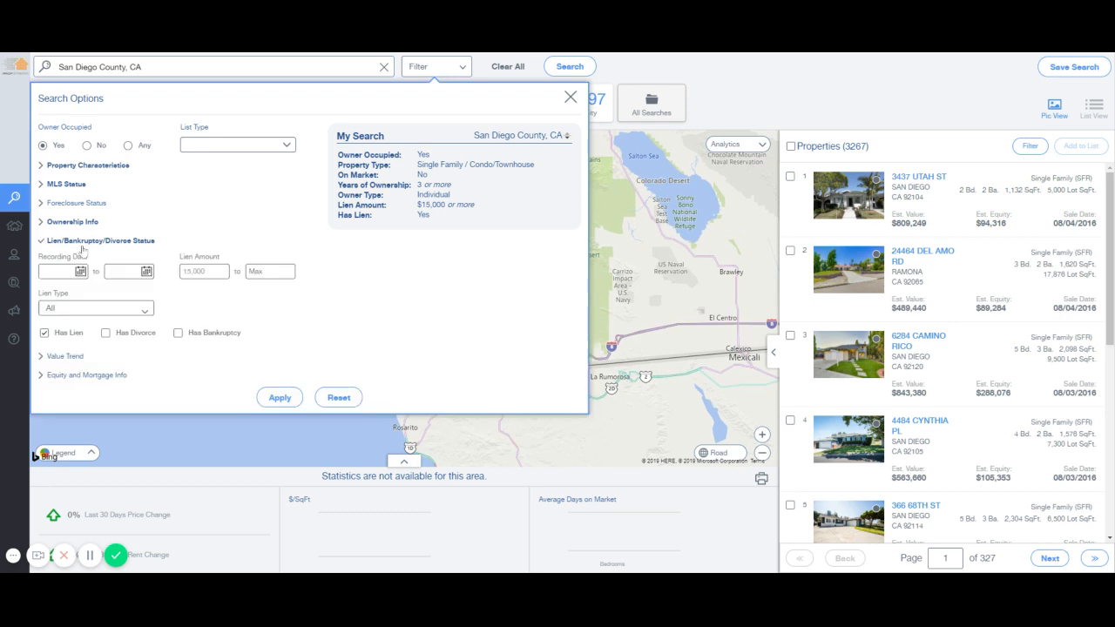
{"action": "left_click", "coordinate": [45, 332]}
{"action": "left_click", "coordinate": [137, 310]}
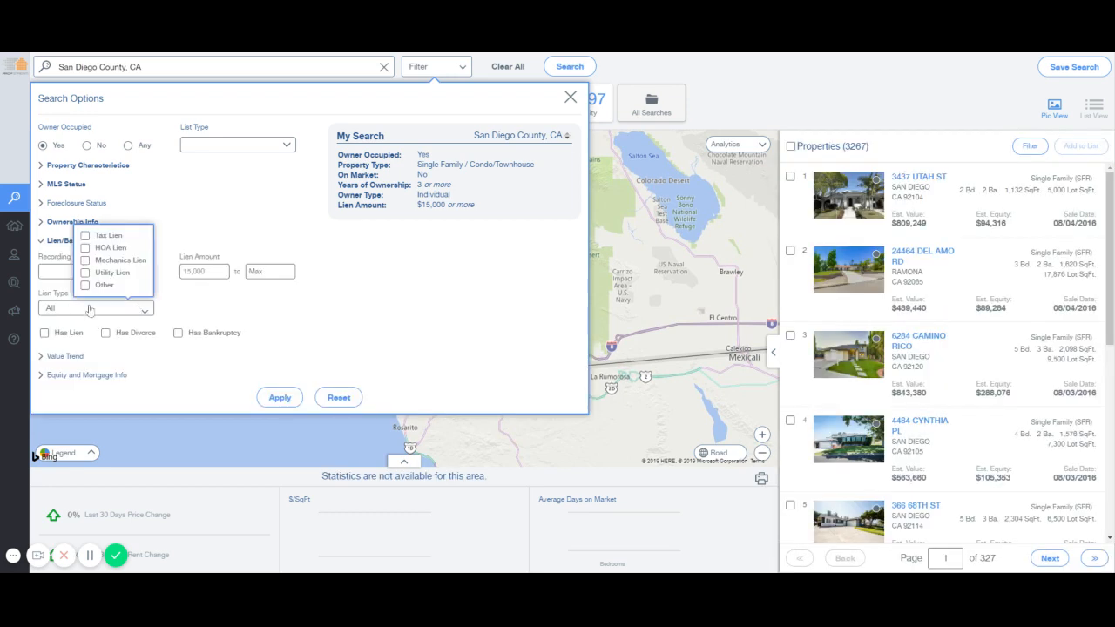
{"action": "left_click", "coordinate": [86, 235]}
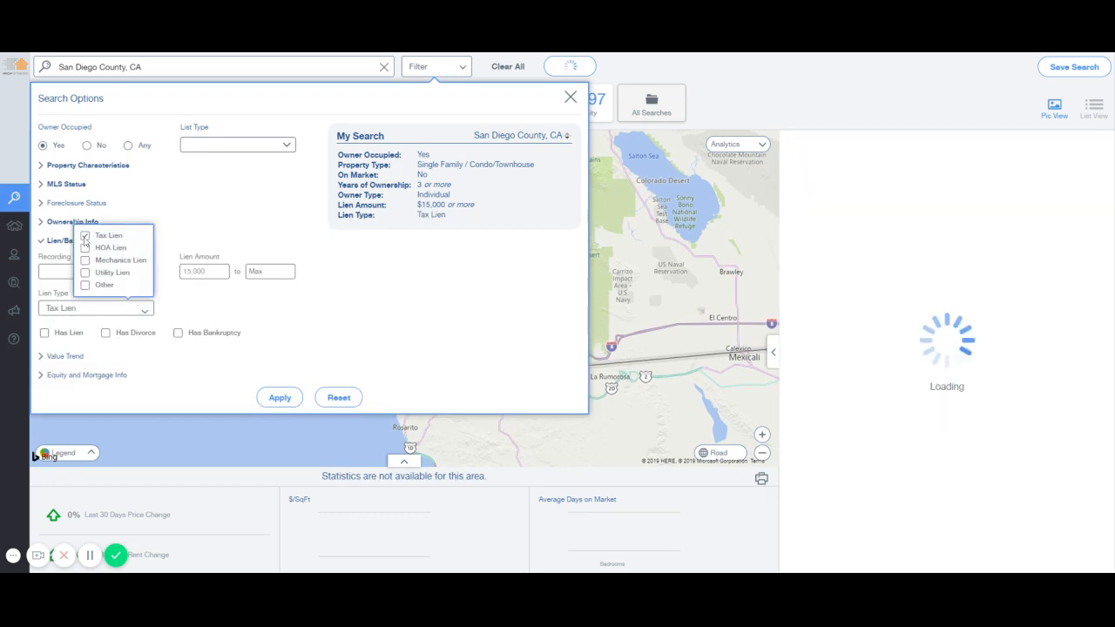
{"action": "left_click", "coordinate": [316, 293]}
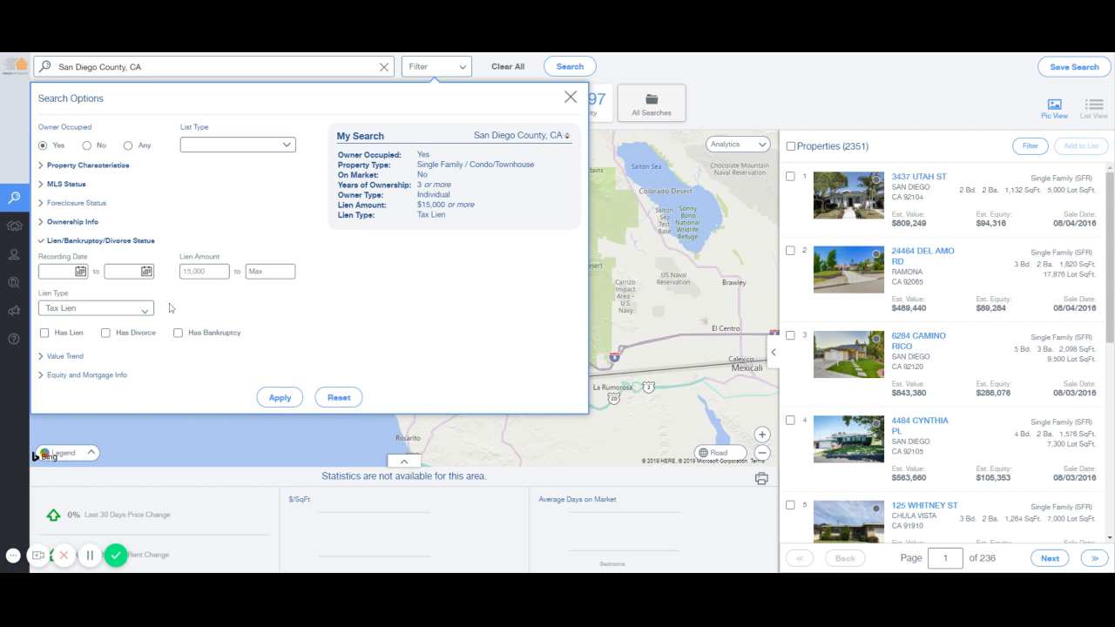
Try a minimum estimated equity of 30%, settle on 50%, and collapse the equity filters.
{"action": "left_click", "coordinate": [67, 375]}
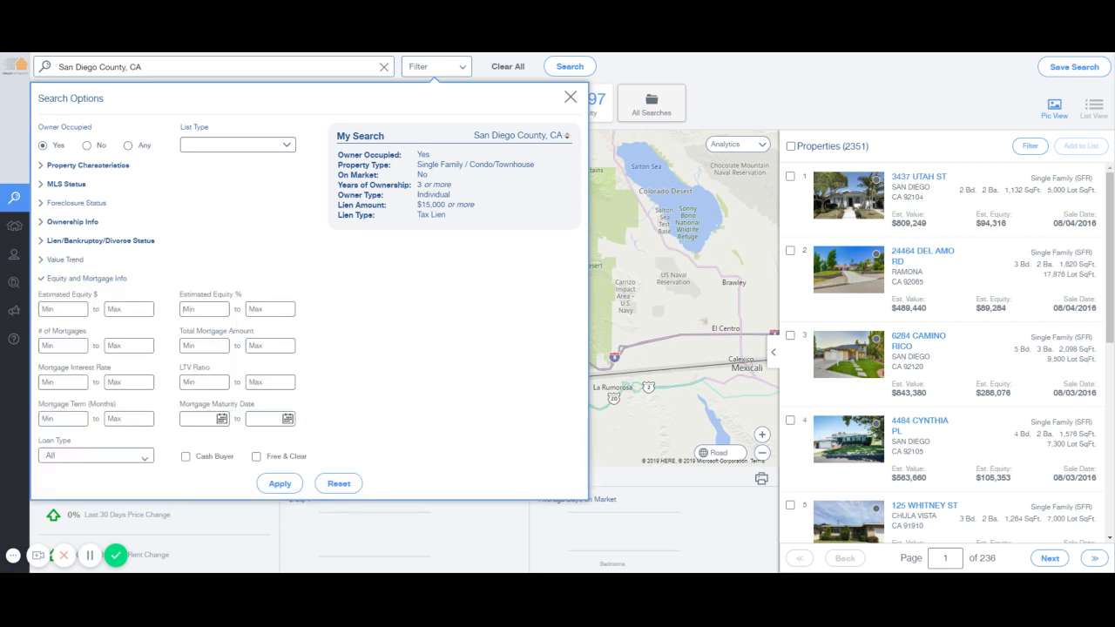
{"action": "type", "text": "30"}
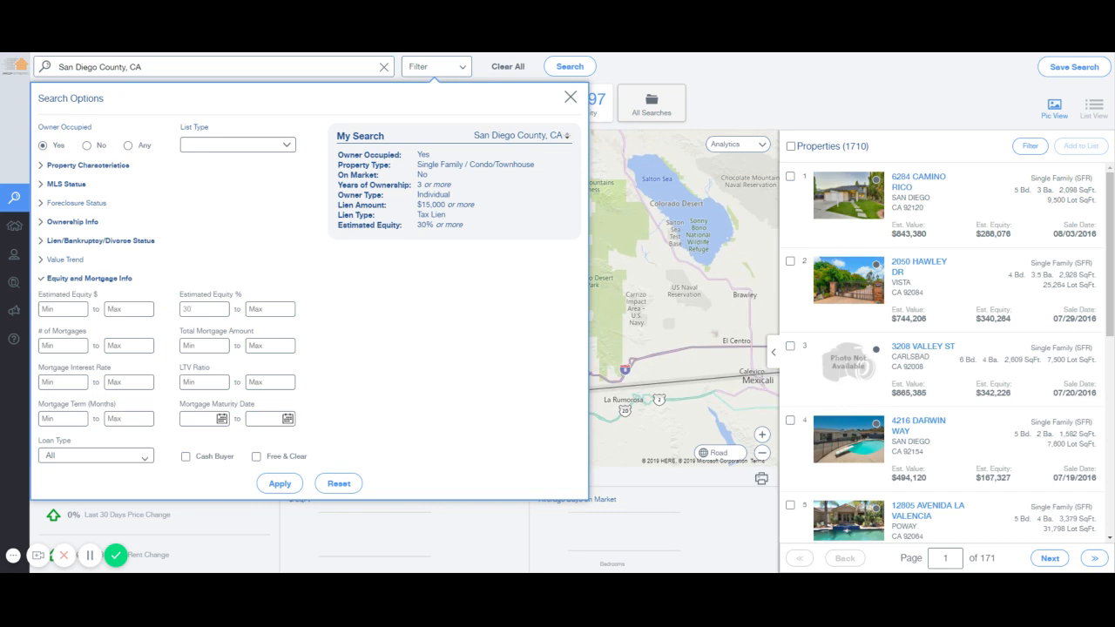
{"action": "key", "text": "BackSpace"}
{"action": "key", "text": "BackSpace"}
{"action": "type", "text": "50"}
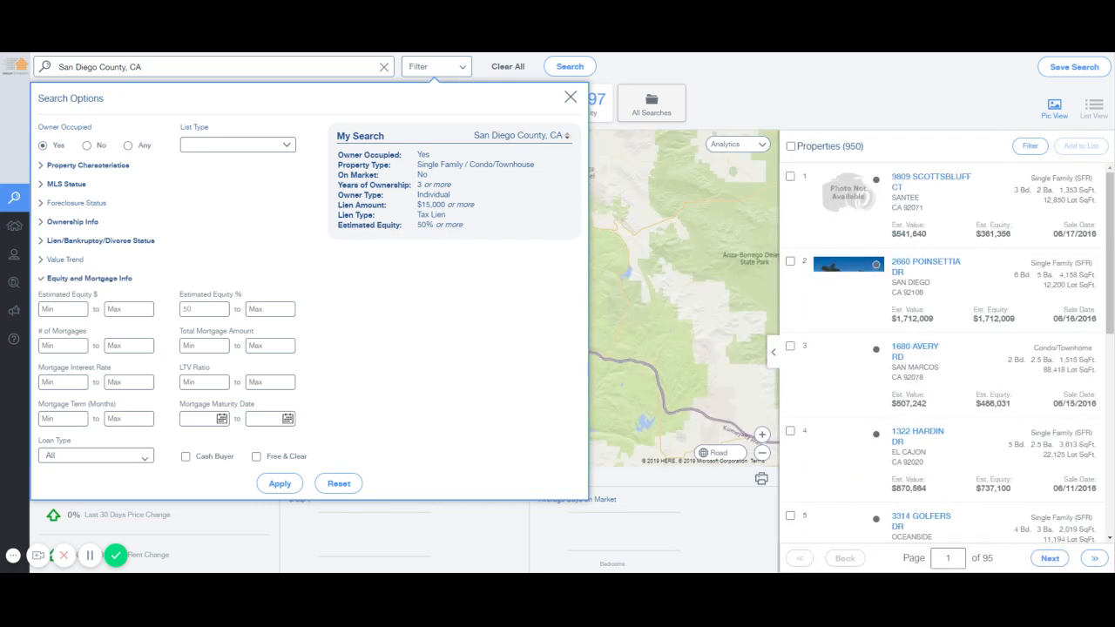
{"action": "left_click", "coordinate": [103, 279]}
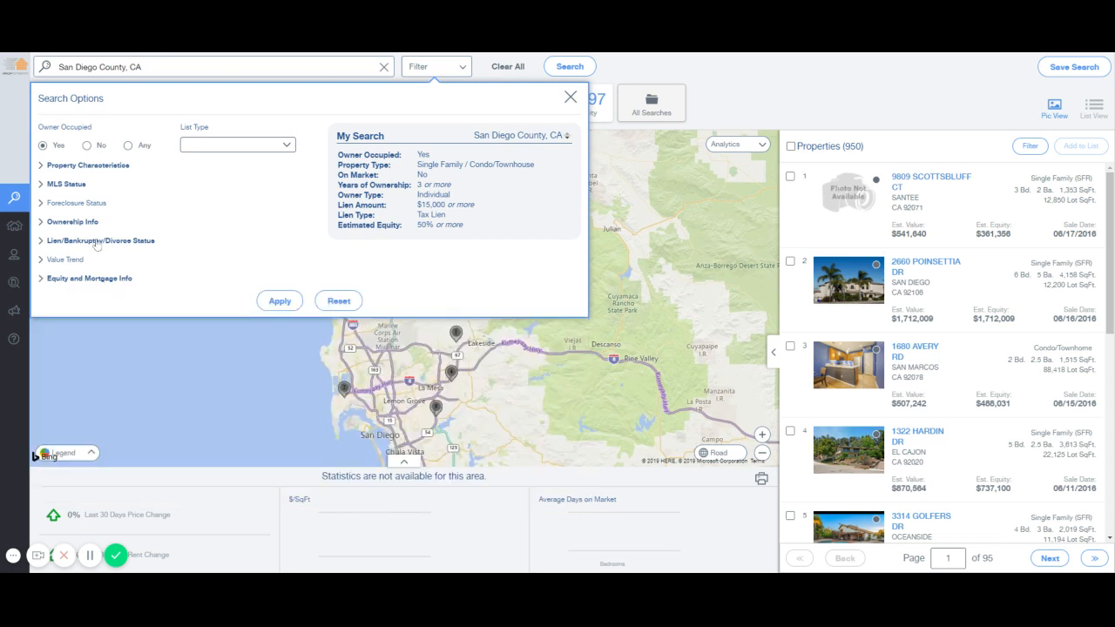
Review the available lien types and check the number of matching properties.
{"action": "left_click", "coordinate": [96, 242]}
{"action": "left_click", "coordinate": [71, 309]}
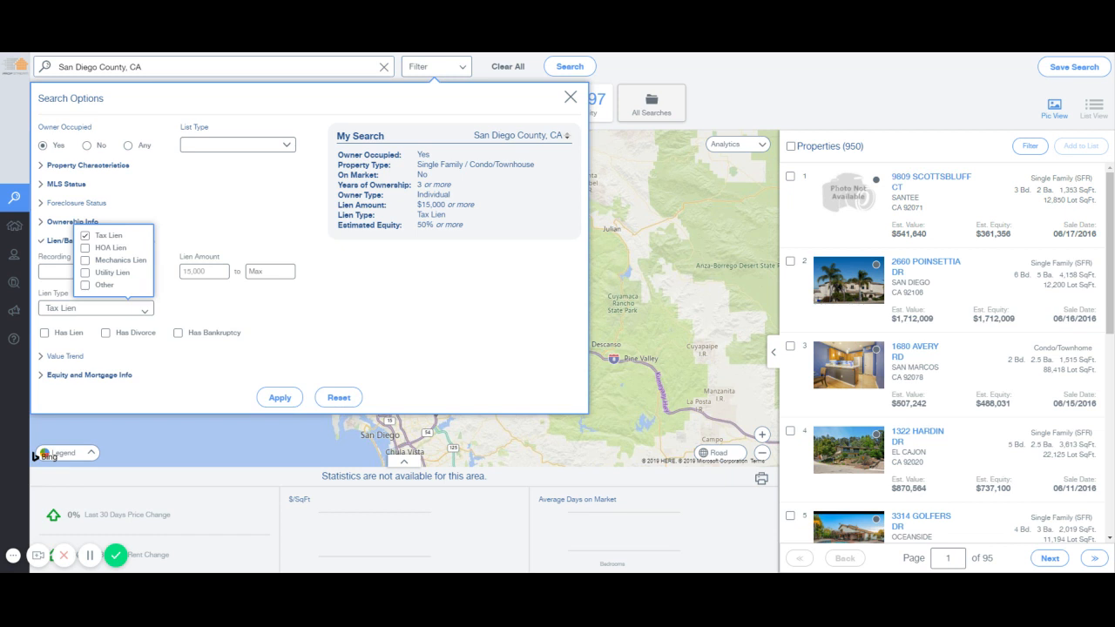
{"action": "left_click_drag", "start_coordinate": [843, 146], "coordinate": [864, 153]}
{"action": "left_click", "coordinate": [908, 148]}
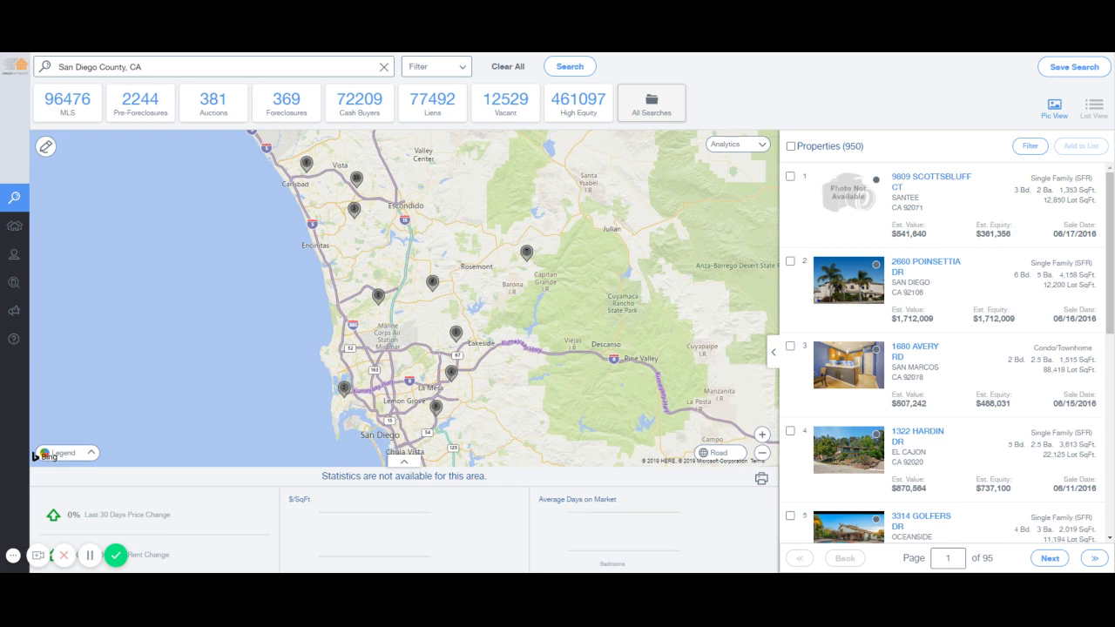
Switch the Owner Occupied filter to No and check the number of matching properties.
{"action": "left_click", "coordinate": [444, 67]}
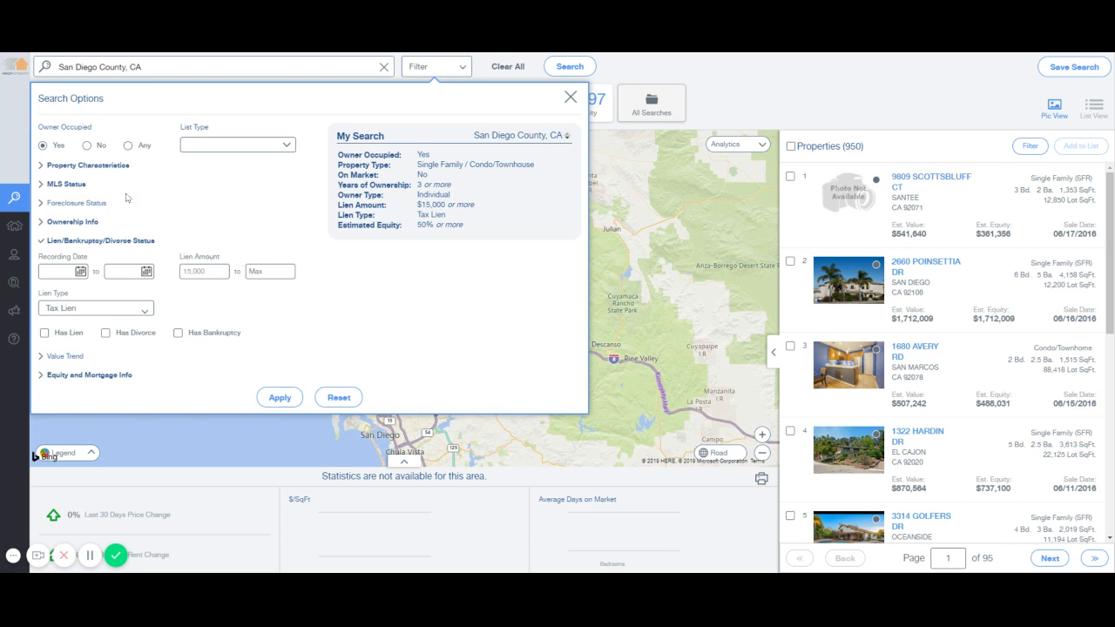
{"action": "left_click", "coordinate": [91, 145]}
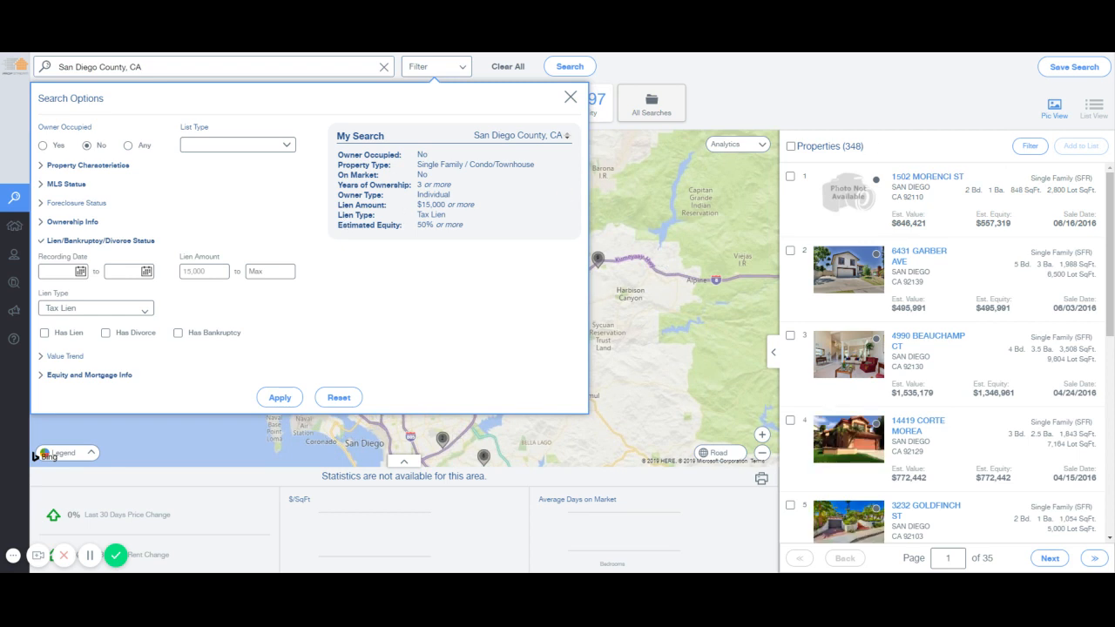
{"action": "left_click_drag", "start_coordinate": [845, 146], "coordinate": [862, 146]}
{"action": "left_click", "coordinate": [447, 73]}
{"action": "left_click_drag", "start_coordinate": [844, 146], "coordinate": [874, 151]}
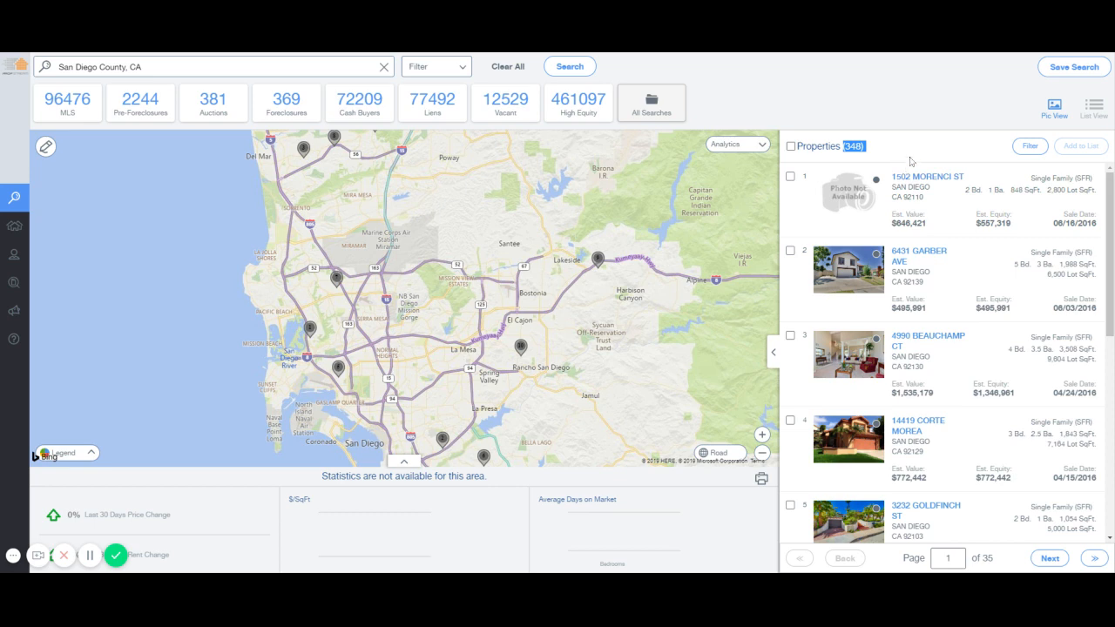
{"action": "left_click", "coordinate": [868, 152]}
{"action": "left_click_drag", "start_coordinate": [857, 146], "coordinate": [836, 147]}
Lower the minimum lien amount to $10,000 in the search filters.
{"action": "left_click", "coordinate": [458, 70]}
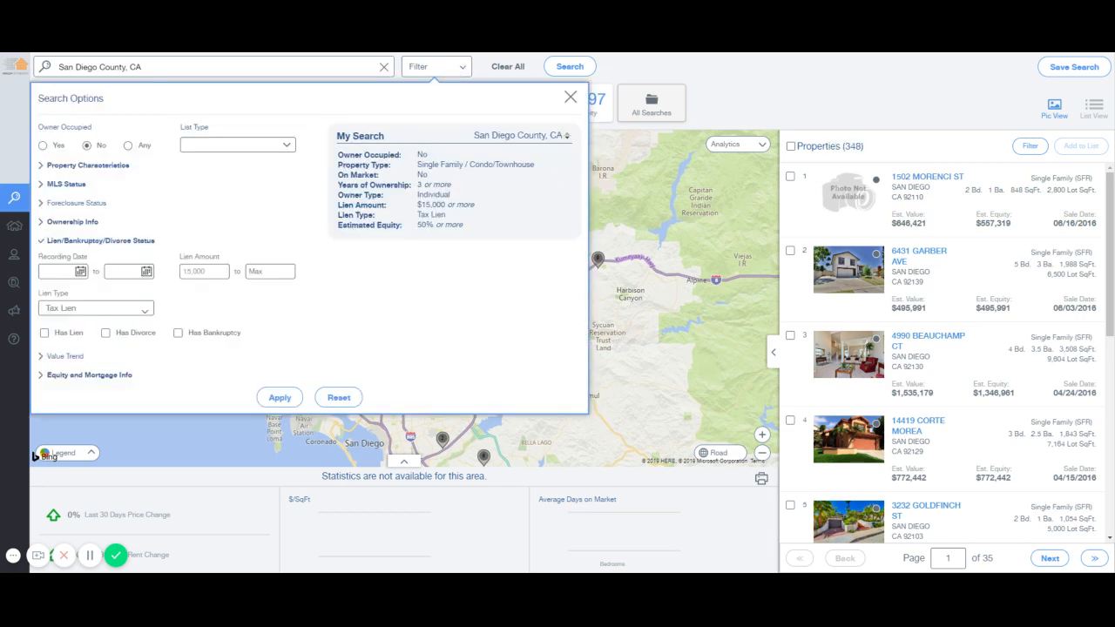
{"action": "key", "text": "BackSpace"}
{"action": "type", "text": "0"}
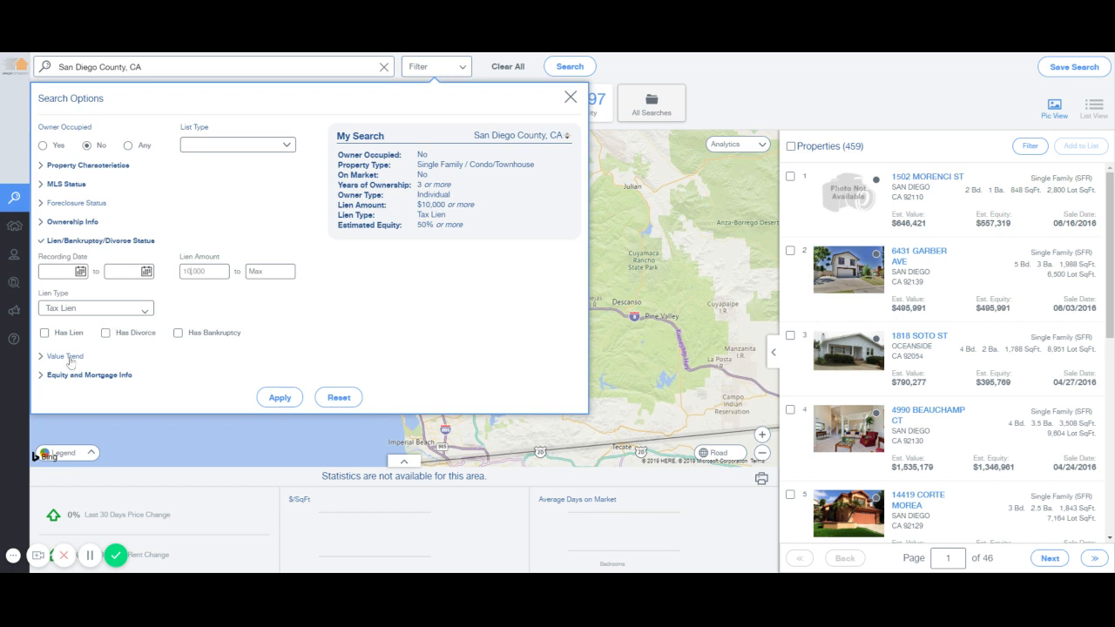
Limit the ownership filter to out-of-state owners and check the updated property count.
{"action": "left_click", "coordinate": [64, 224]}
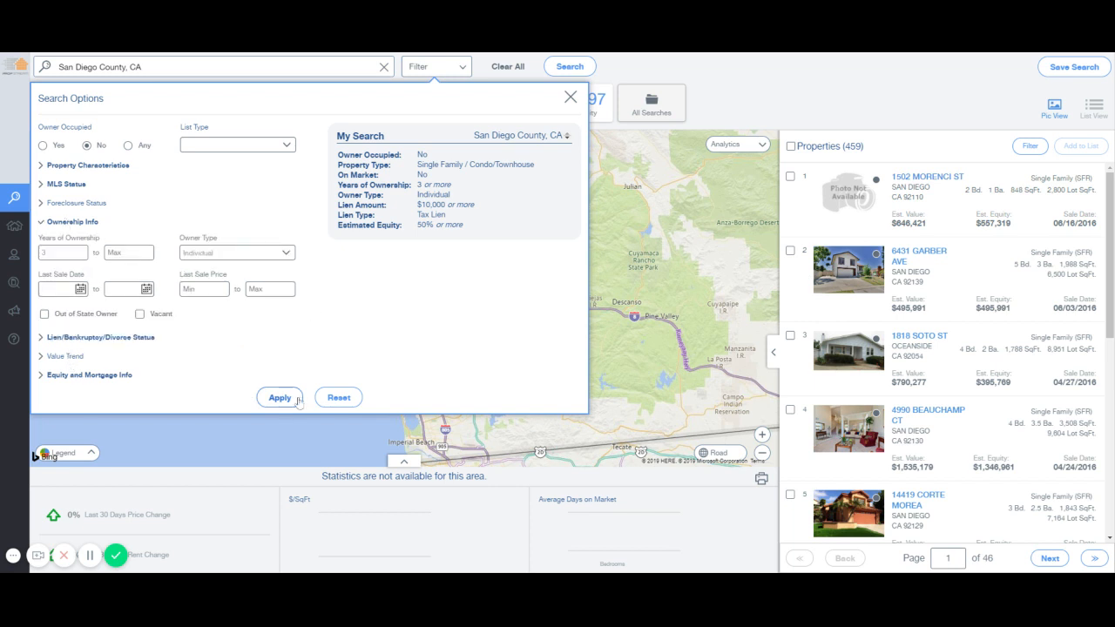
{"action": "left_click", "coordinate": [45, 315]}
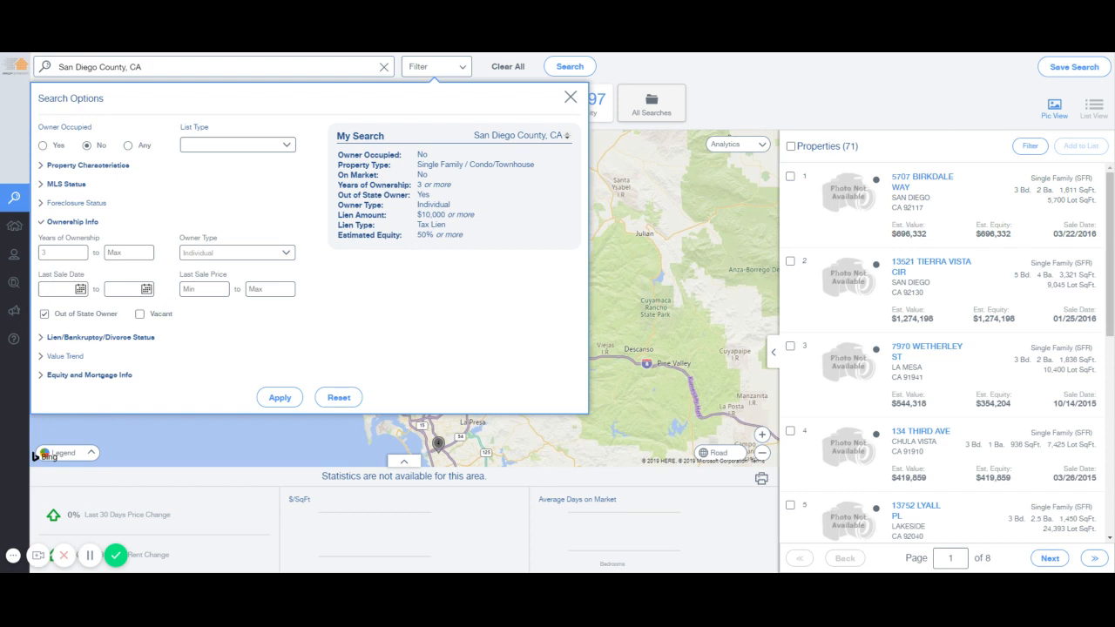
{"action": "double_click", "coordinate": [849, 146]}
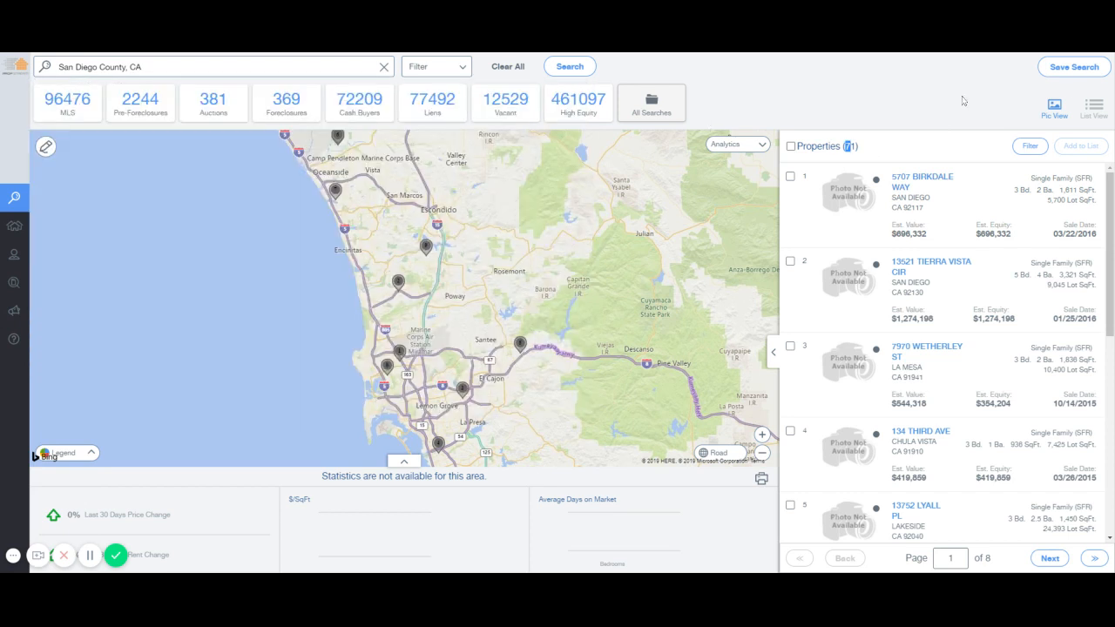
Examine the matching property count against the summary of active search criteria.
{"action": "left_click", "coordinate": [911, 161]}
{"action": "double_click", "coordinate": [851, 146]}
{"action": "left_click", "coordinate": [884, 143]}
{"action": "left_click_drag", "start_coordinate": [845, 146], "coordinate": [856, 146]}
{"action": "left_click", "coordinate": [879, 150]}
{"action": "left_click", "coordinate": [434, 72]}
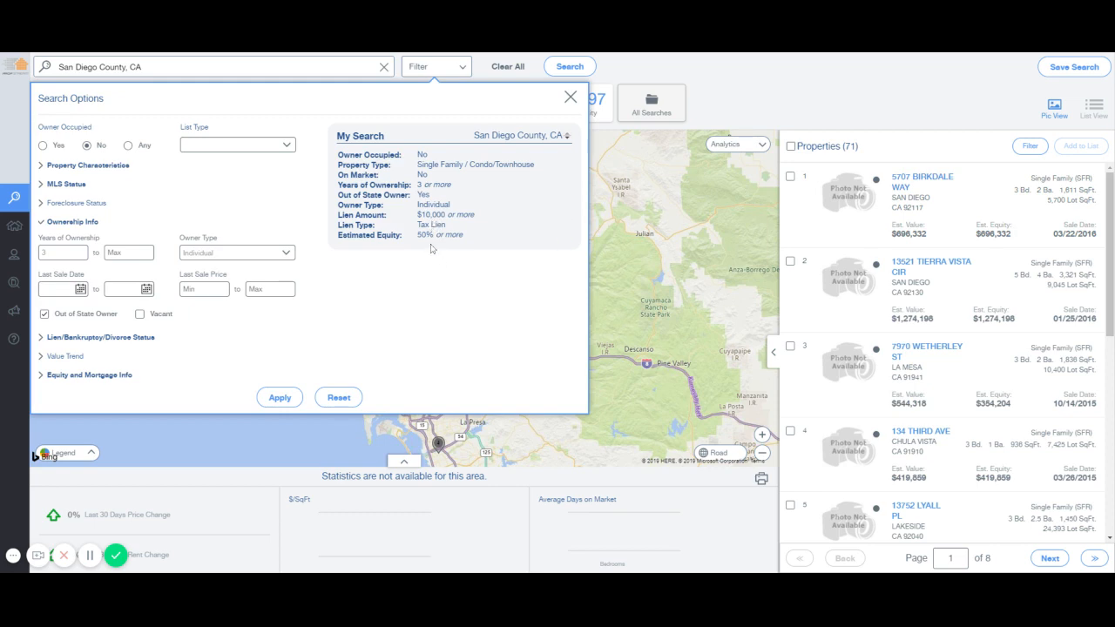
{"action": "double_click", "coordinate": [859, 156]}
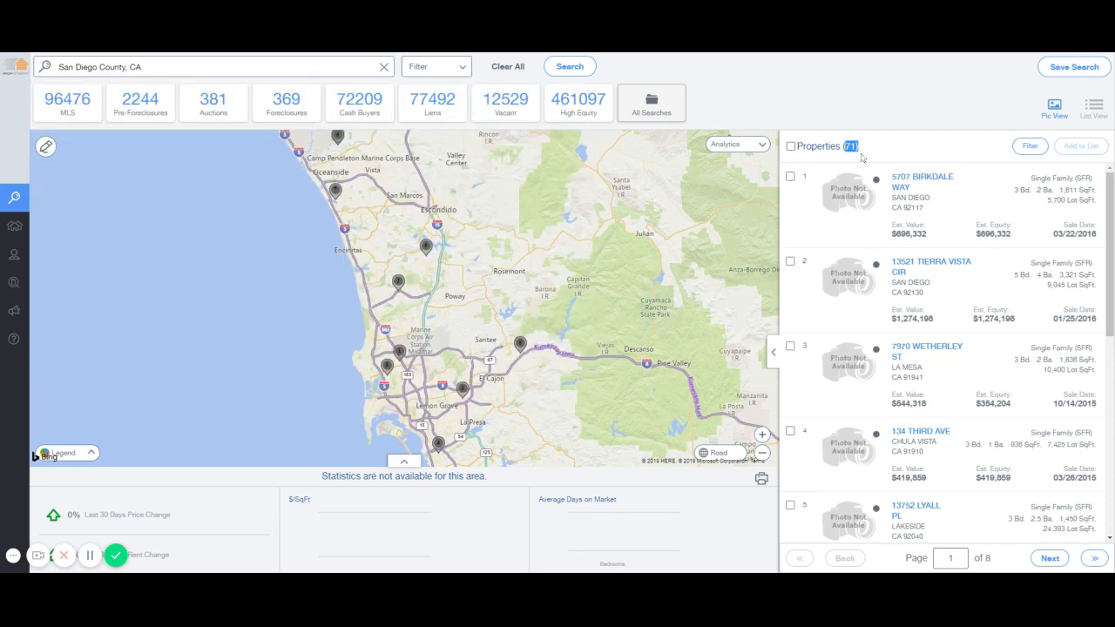
{"action": "left_click", "coordinate": [449, 69]}
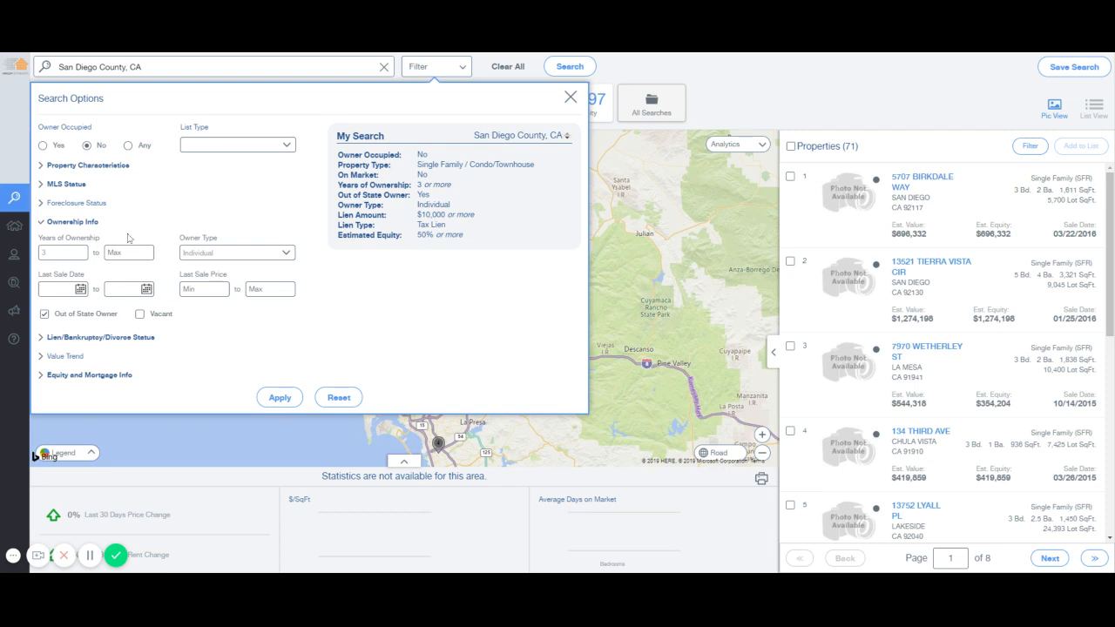
Open the saved properties and display the Absentee - High Equity marketing list.
{"action": "left_click", "coordinate": [21, 227]}
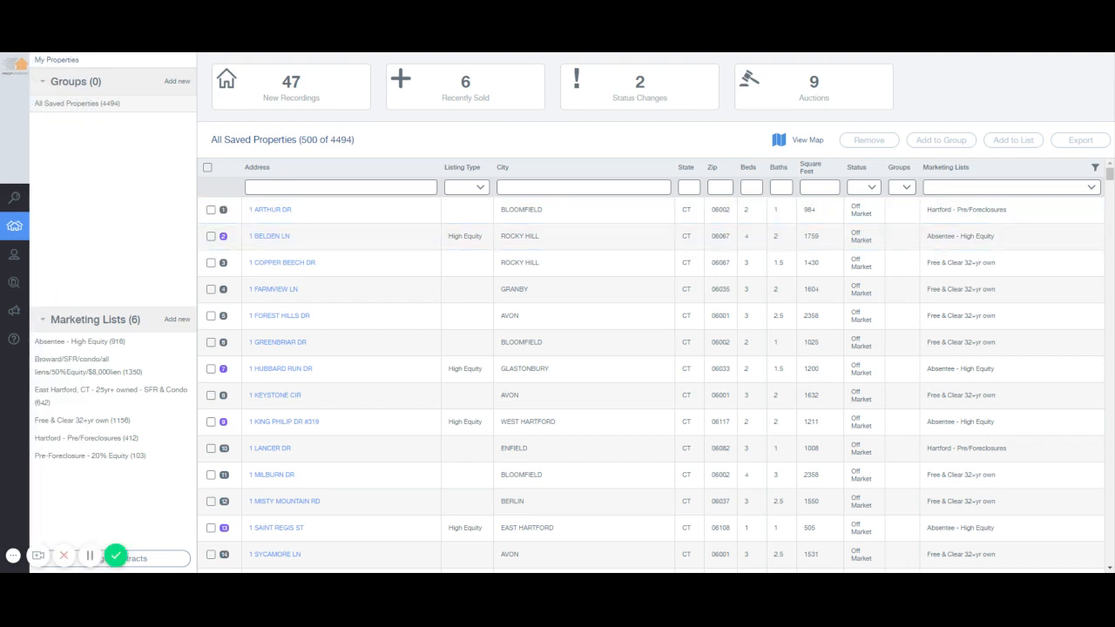
{"action": "left_click", "coordinate": [92, 341]}
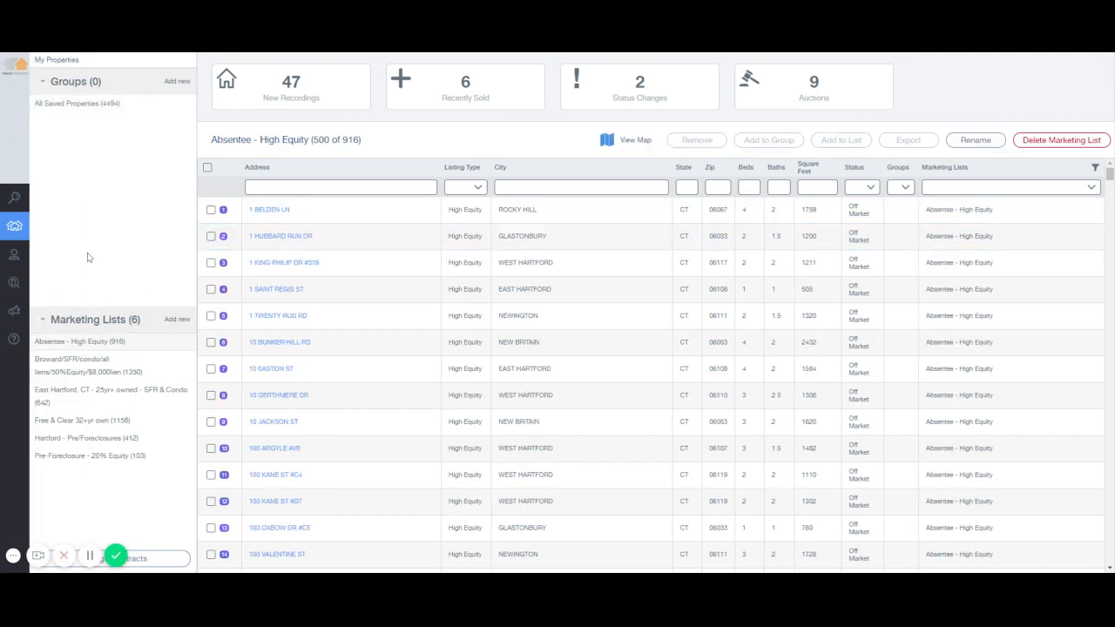